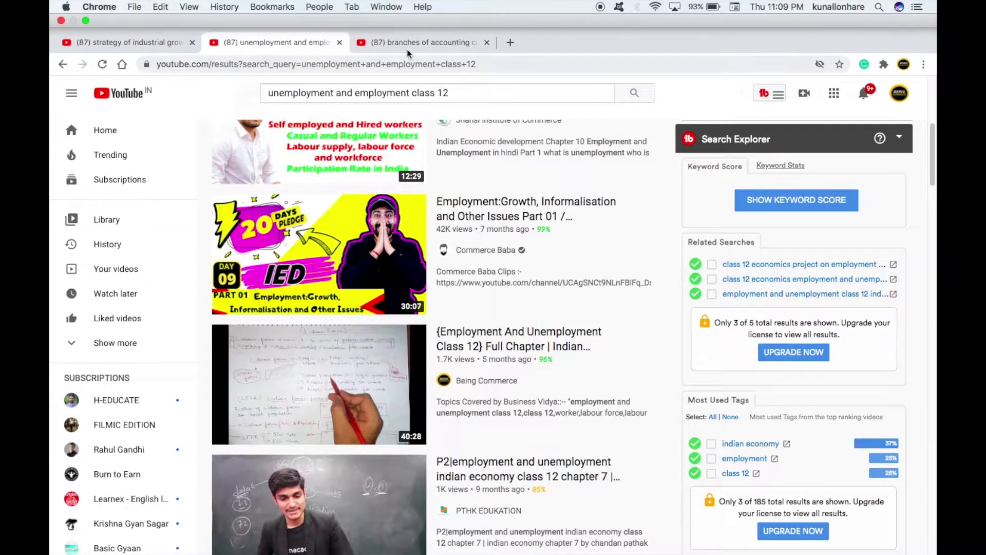
- Look through the YouTube search results for "branches of accounting class 11"
click(408, 51)
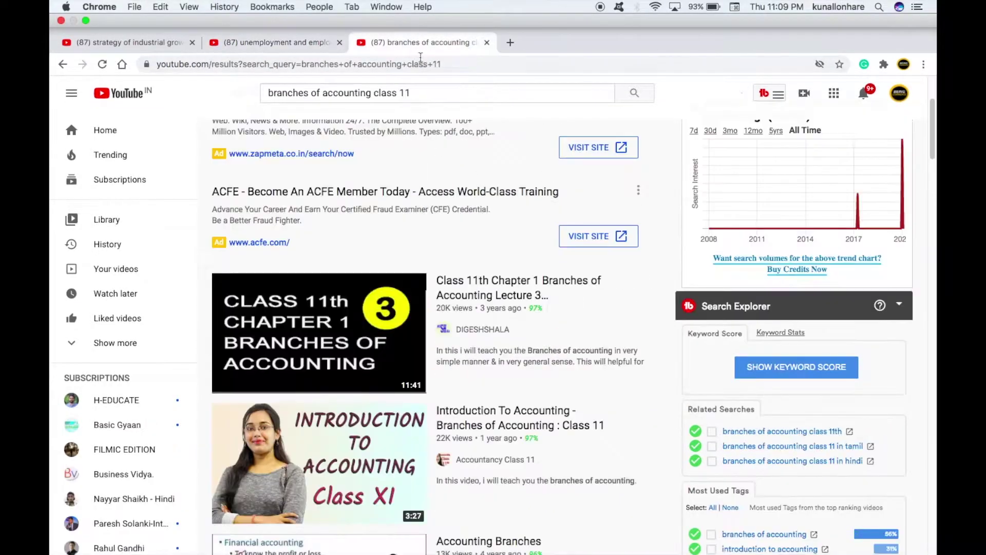
scroll(388, 225, down, 5)
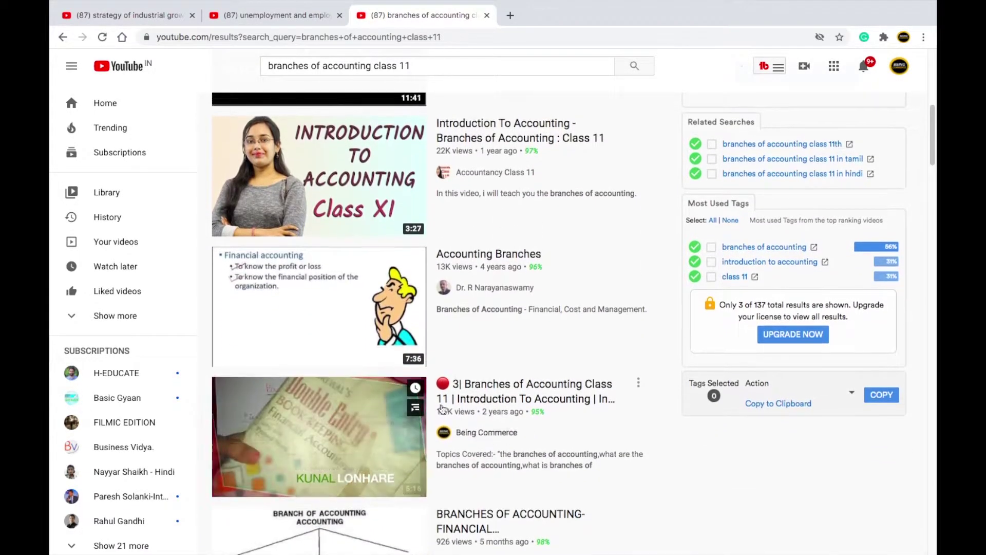
scroll(495, 247, up, 4)
scroll(403, 155, up, 2)
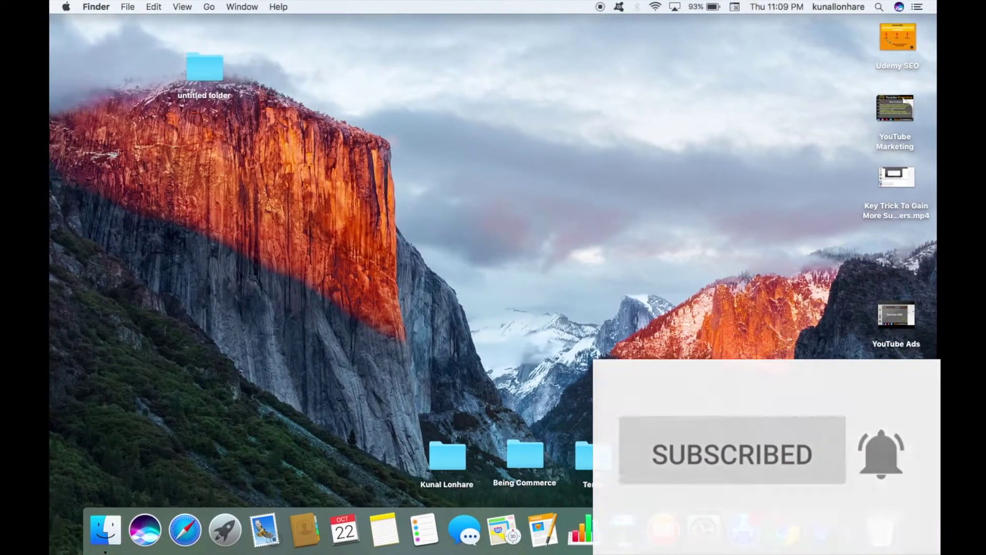
- Switch to Notes and place the cursor in the empty new note
click(384, 528)
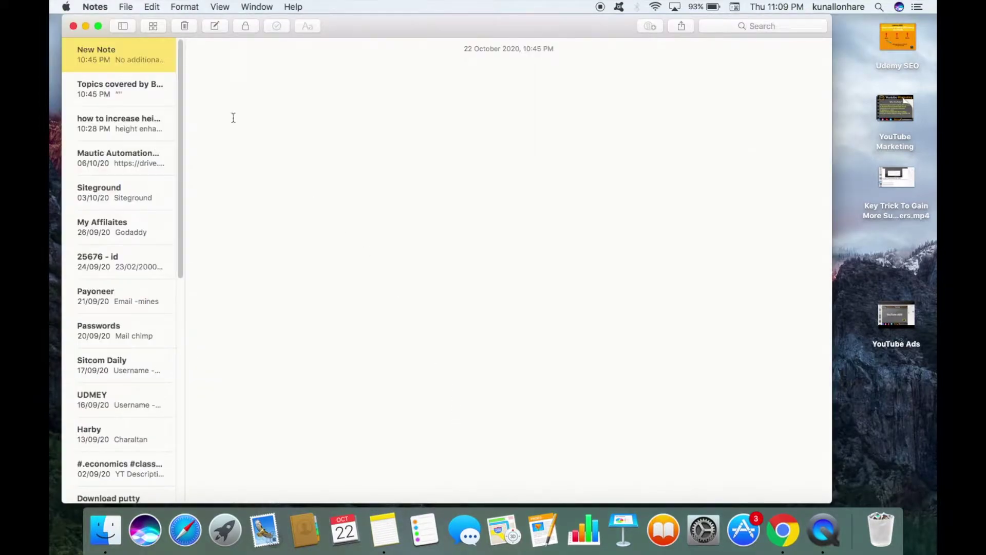
click(223, 83)
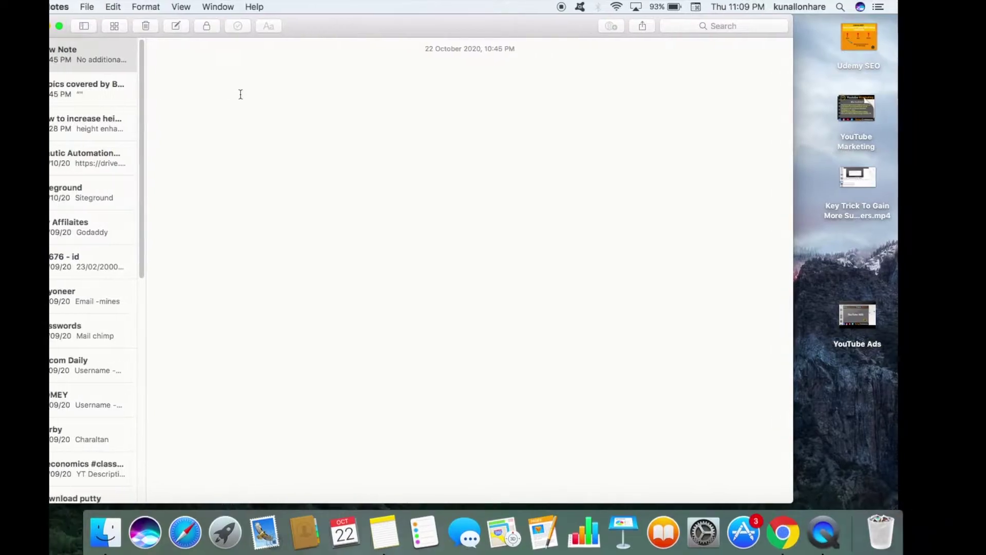
- Switch to the Chrome window with YouTube Studio and load tubebuddy.com/beingcommerce in the empty tab
key(ctrl+Right)
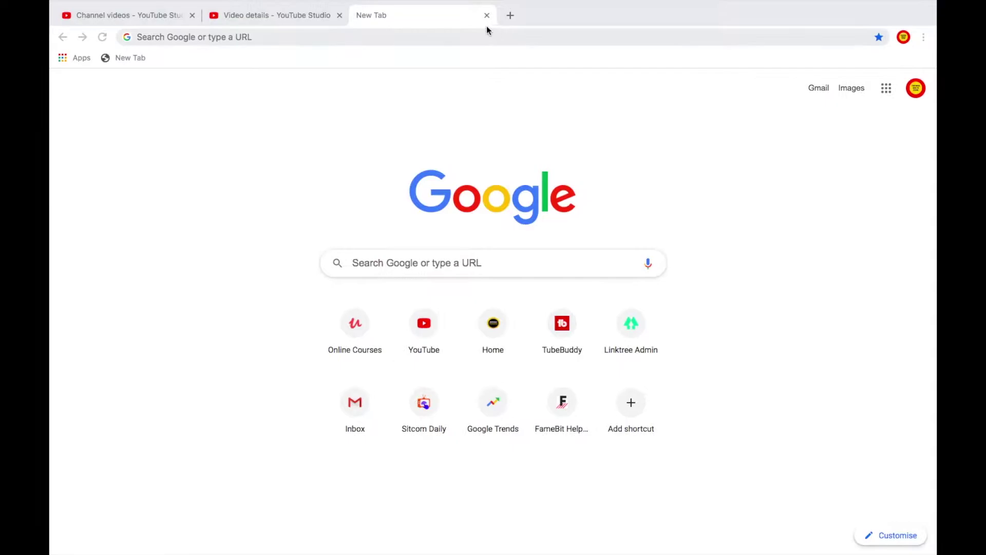
click(409, 30)
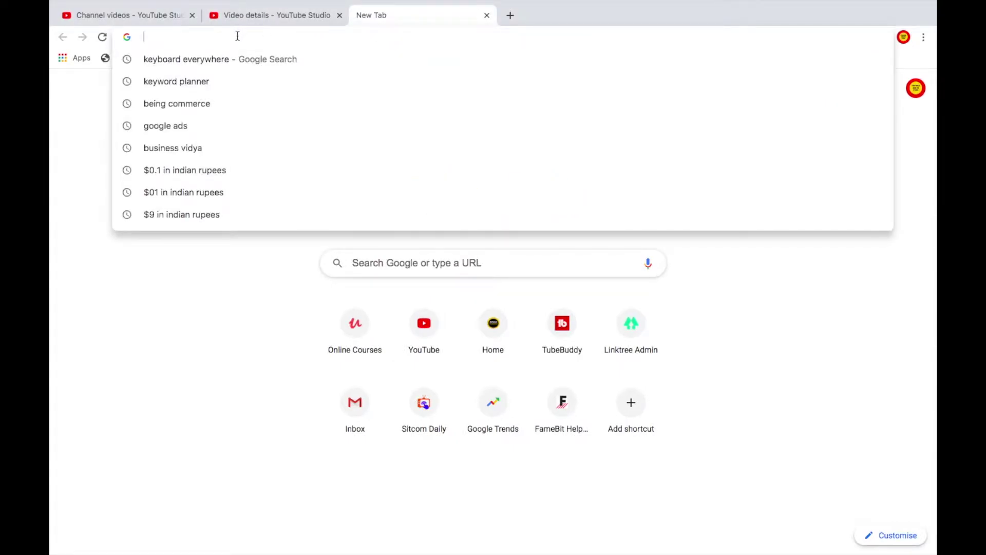
text(tub)
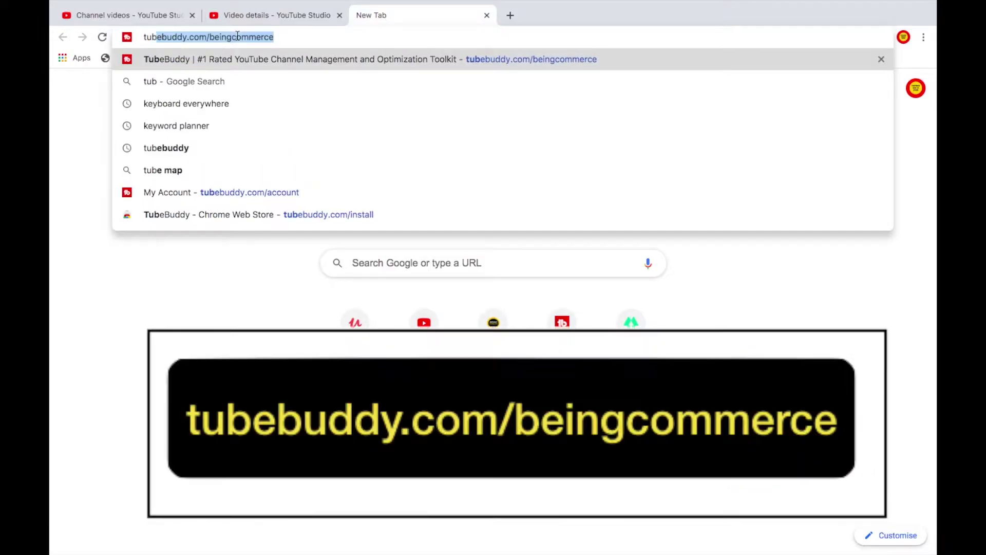
text(ebu)
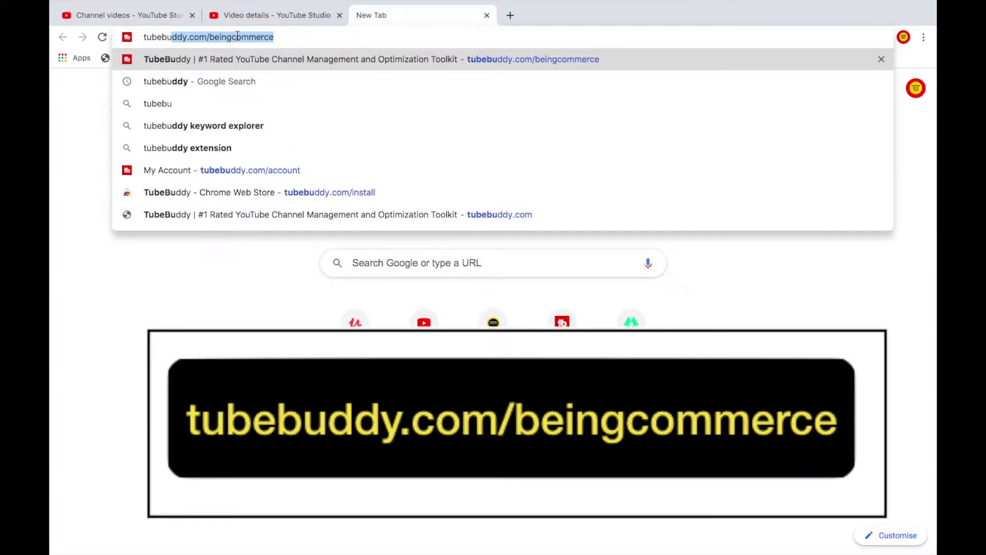
text(ddy.com)
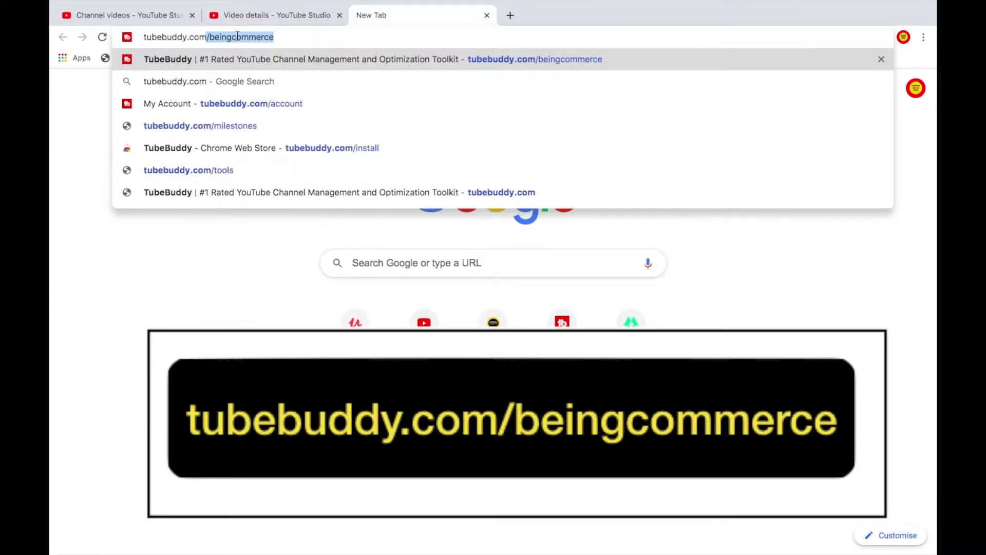
text(/bei)
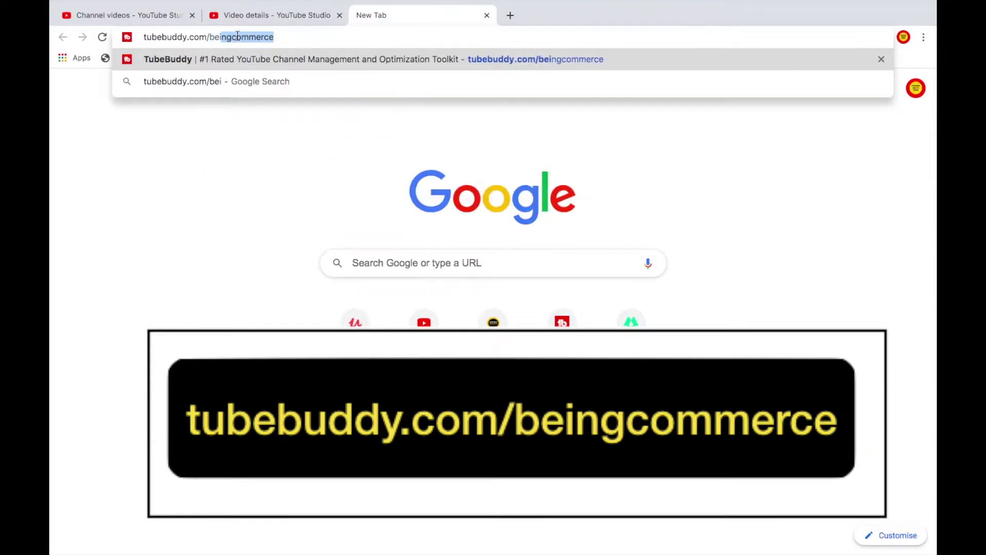
text(ngcommerce)
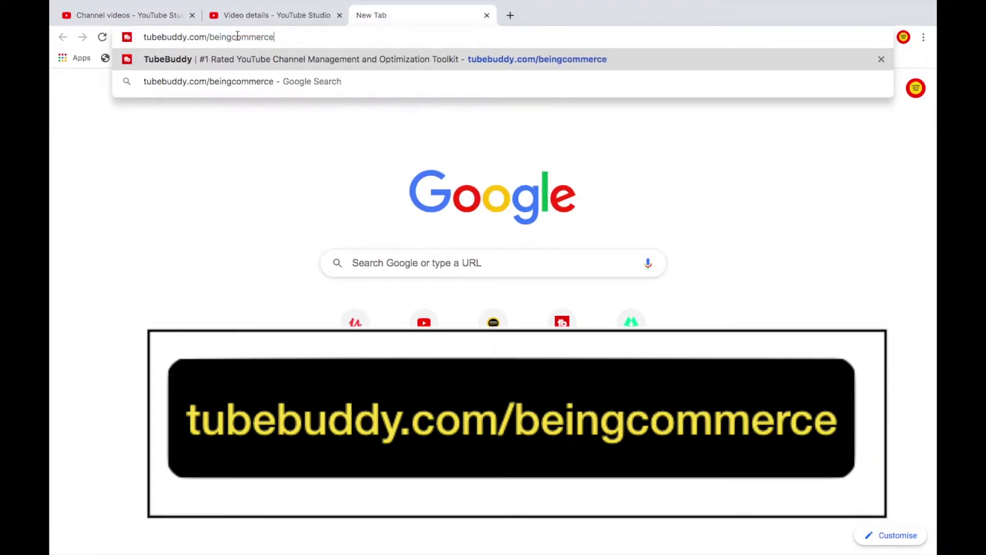
key(Return)
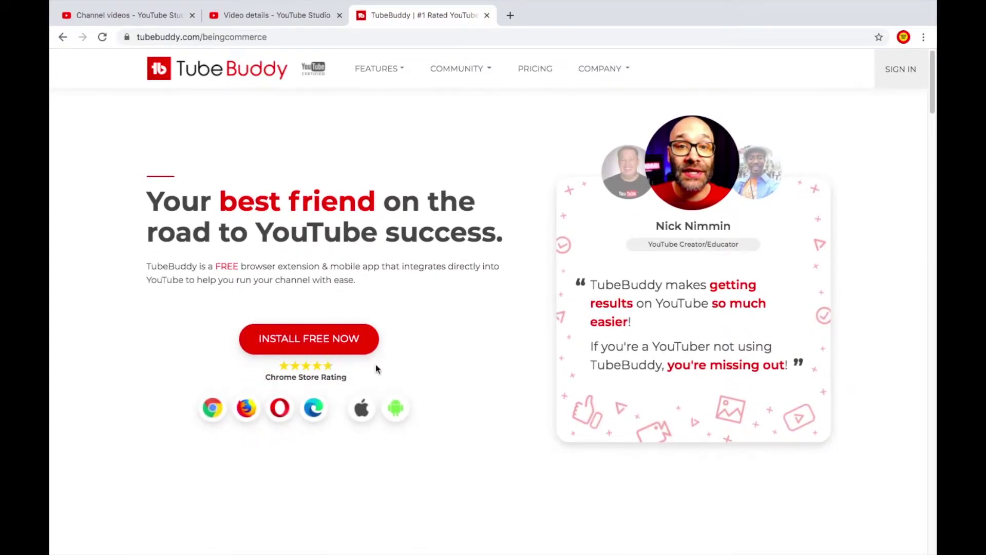
- Install the free TubeBuddy extension from the Chrome Web Store, then close its store page
click(329, 343)
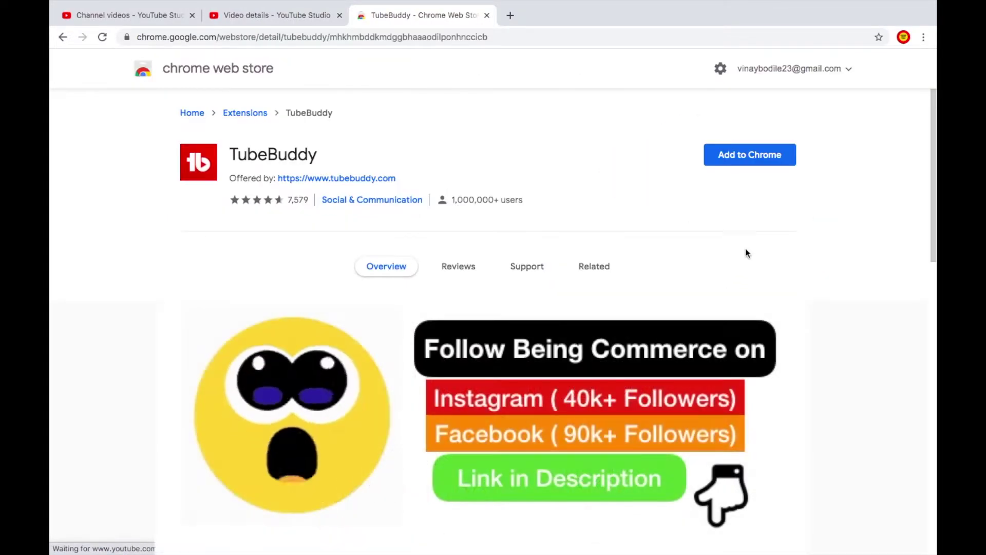
click(745, 158)
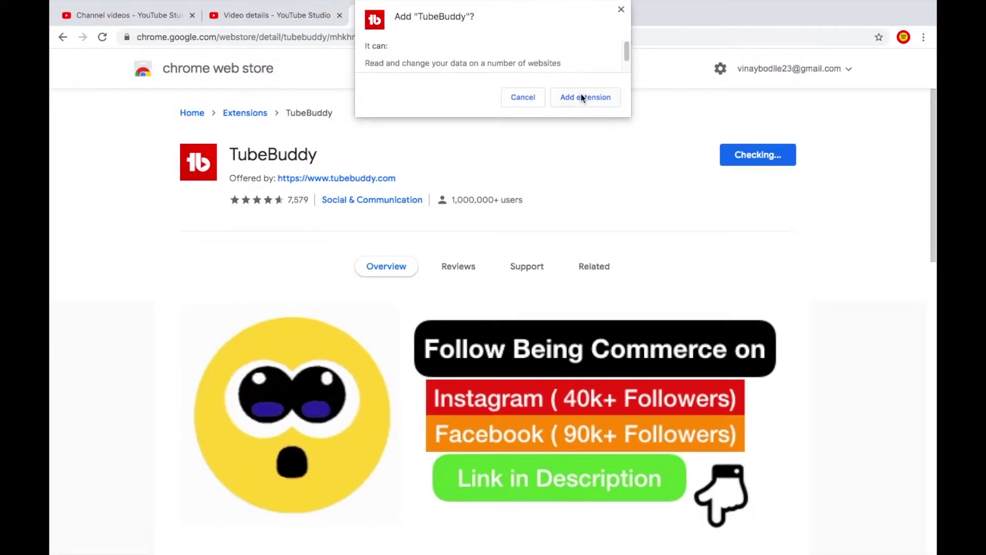
click(580, 95)
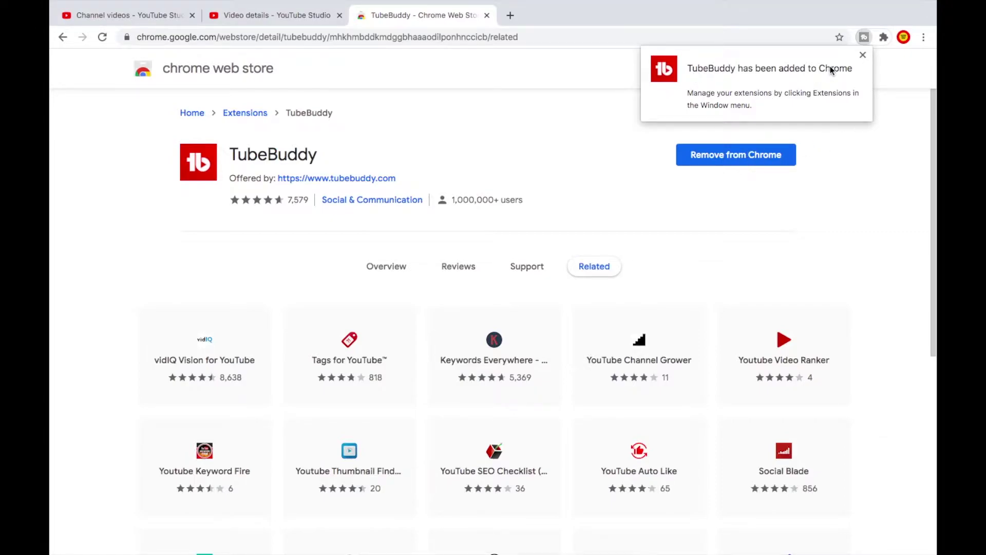
click(863, 55)
click(486, 16)
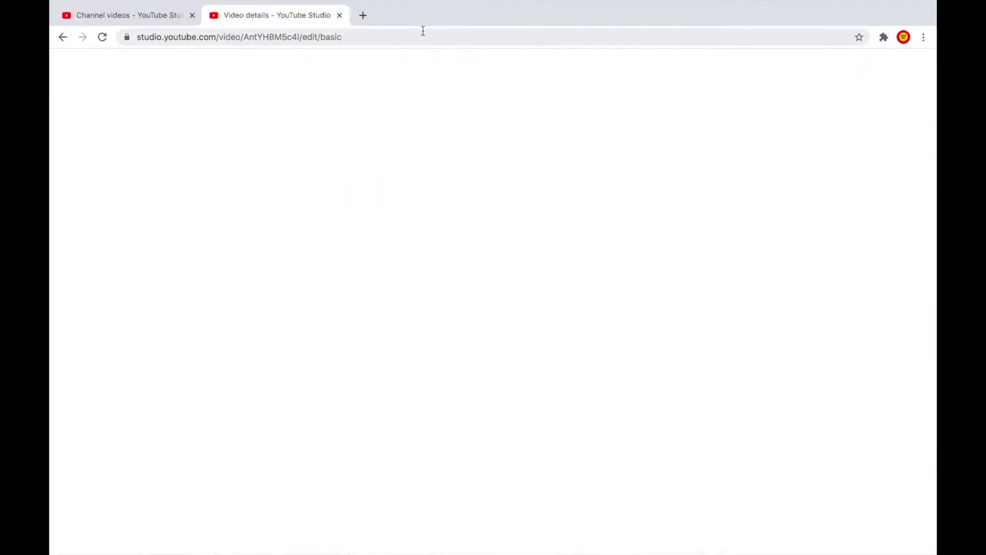
- Search Google for "keyword everywhere" in a new tab and open the Keywords Everywhere - Keyword Tool page in the Chrome Web Store
click(363, 15)
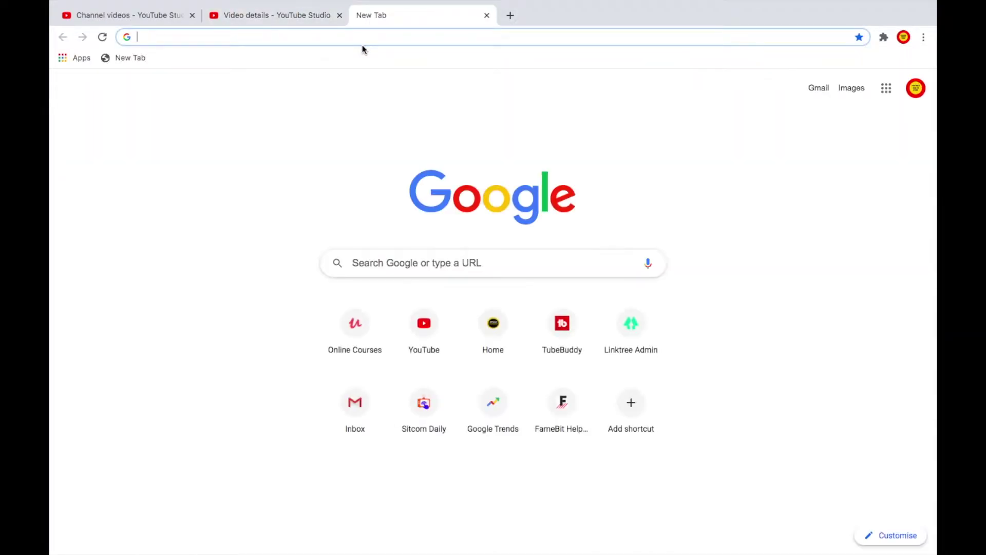
text(keyword )
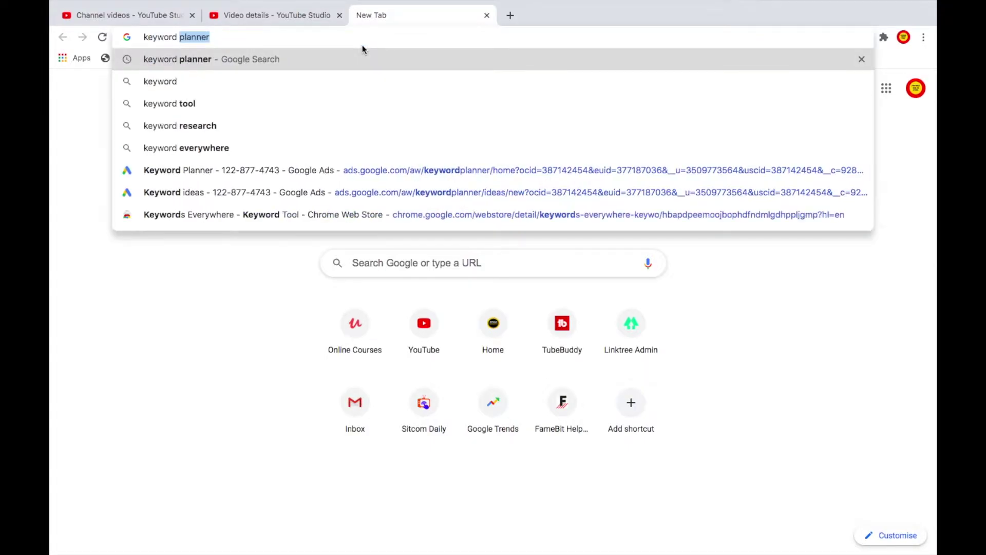
text(eve)
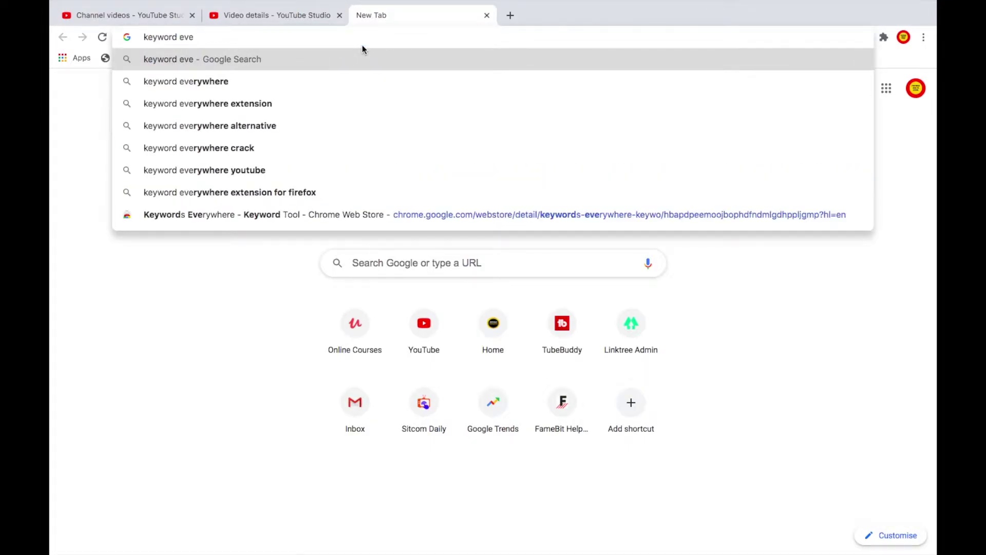
key(Down)
key(Return)
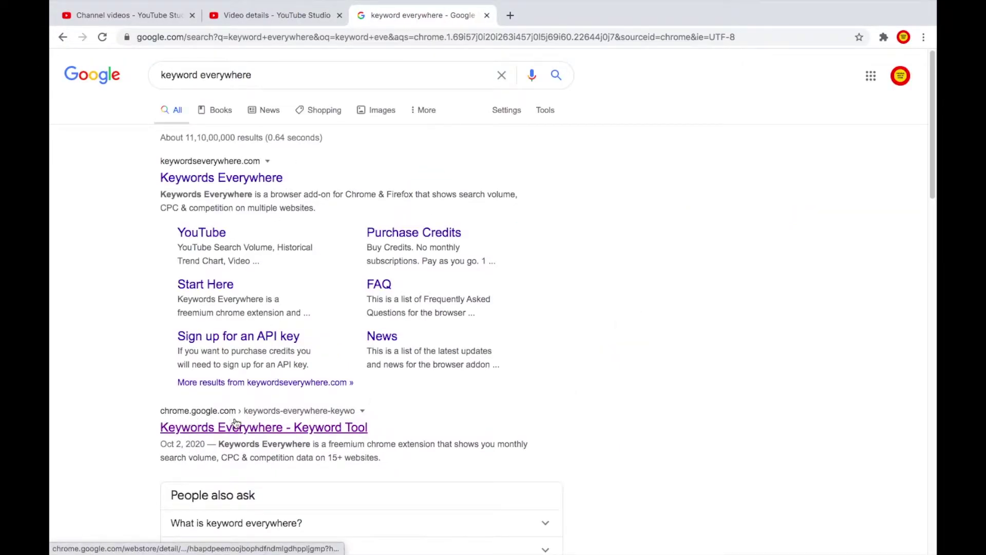
click(261, 429)
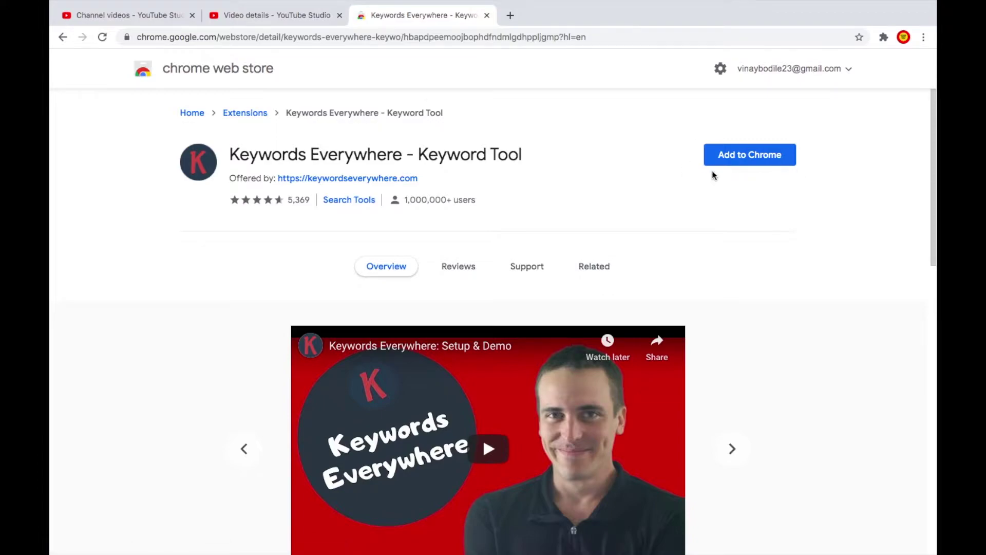
- Add the Keywords Everywhere - Keyword Tool extension to Chrome and check the list of installed extensions
click(746, 154)
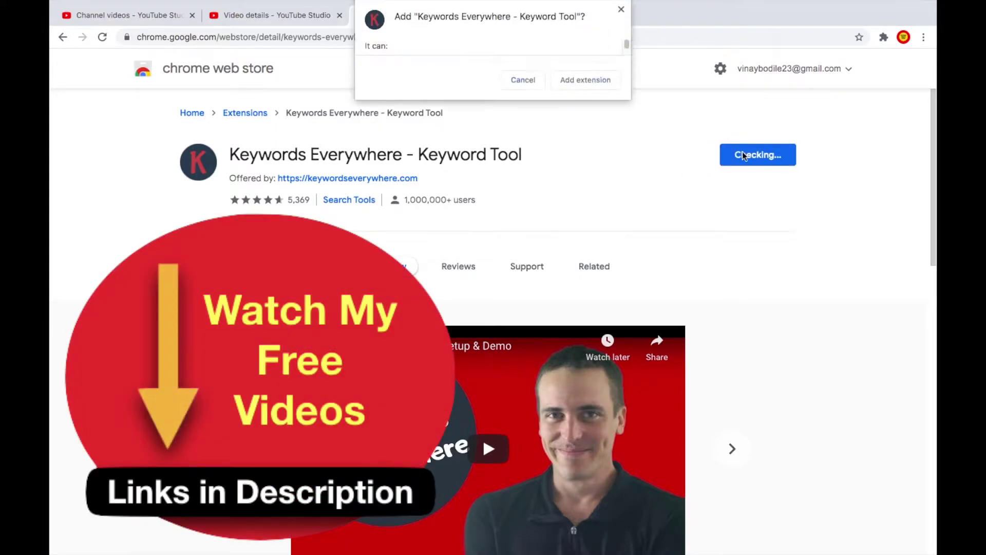
click(599, 79)
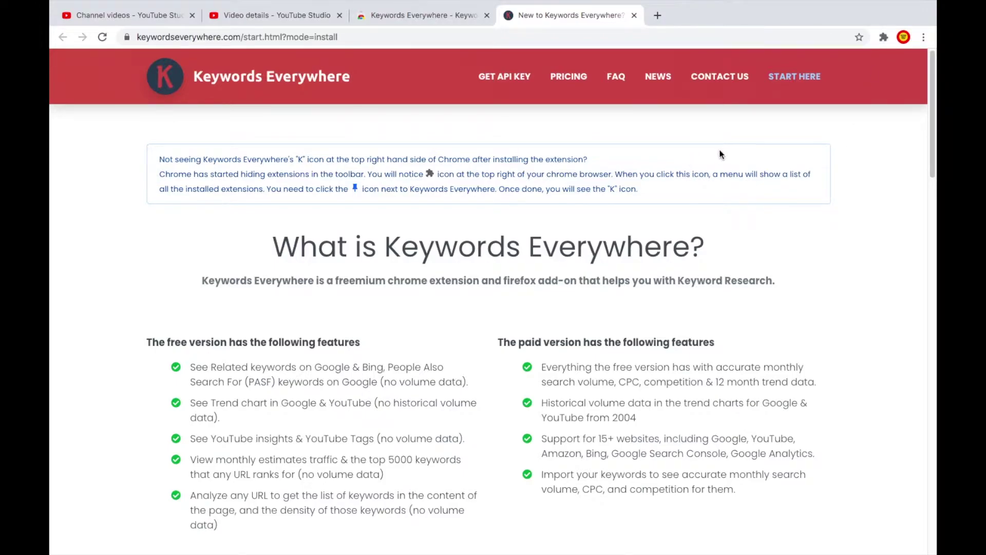
click(882, 38)
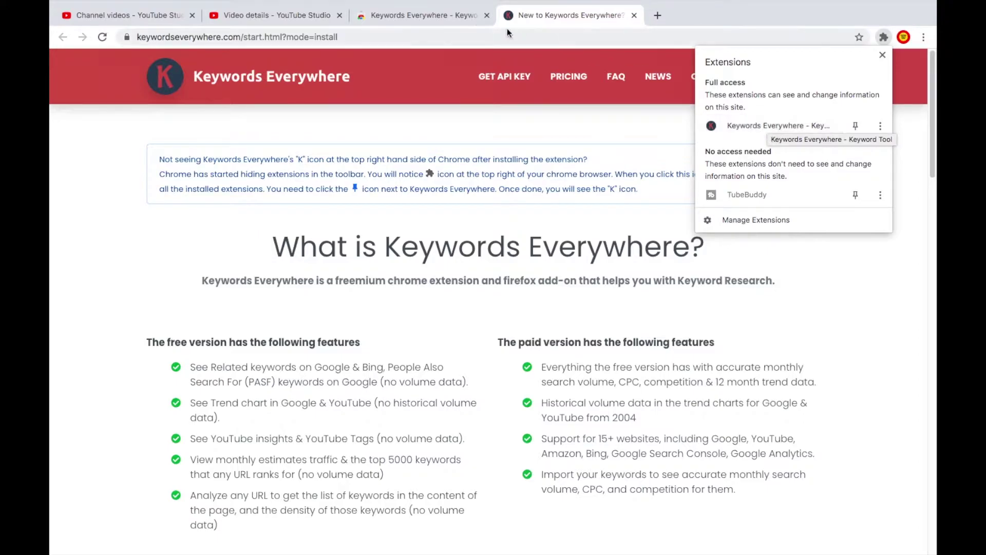
click(432, 16)
click(544, 17)
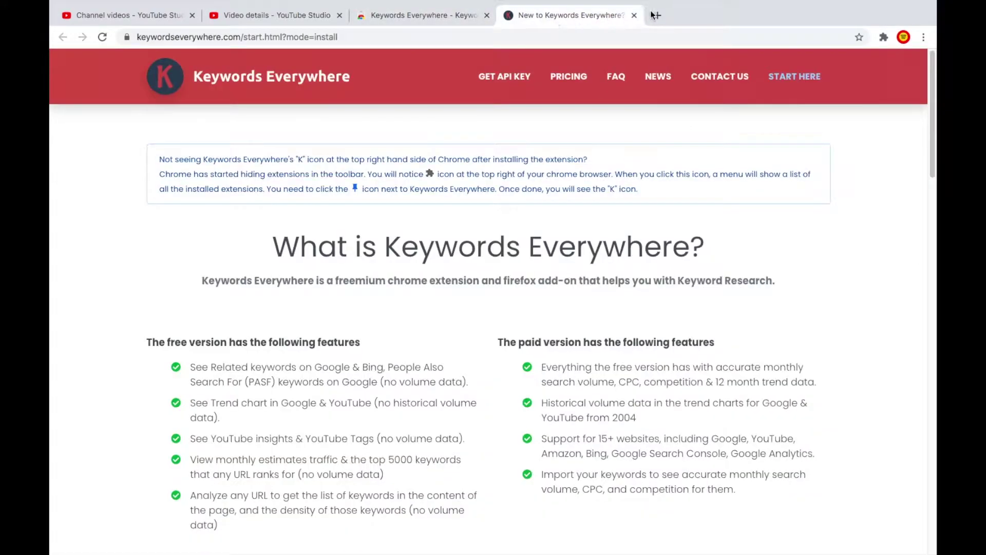
click(400, 15)
click(544, 14)
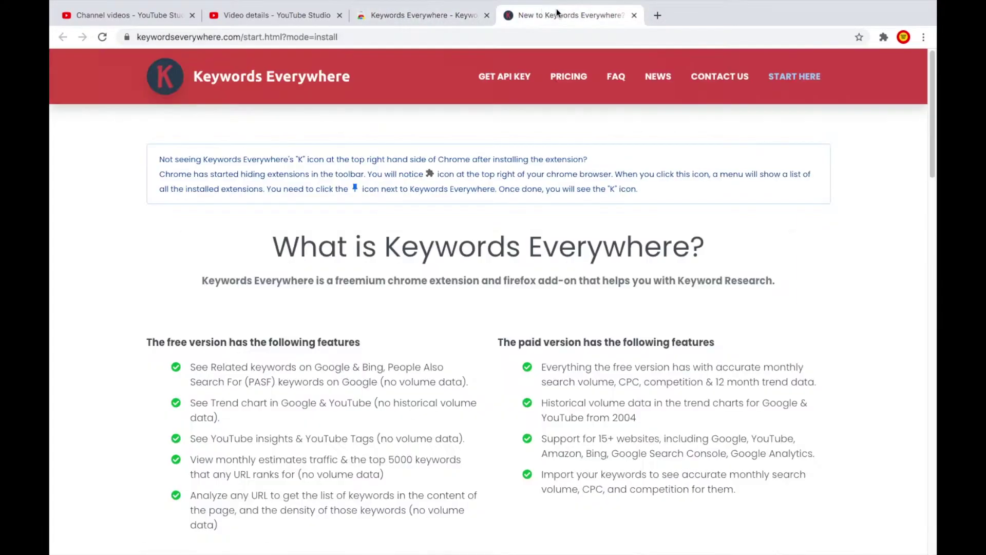
- Close the Keywords Everywhere welcome and store pages and load ads.google.com in a new tab
click(633, 16)
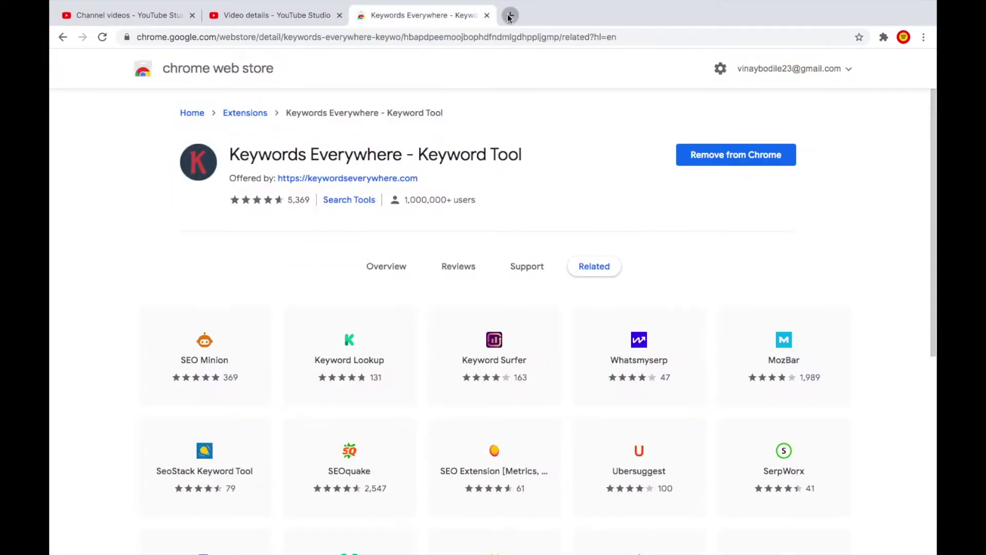
click(508, 15)
click(486, 16)
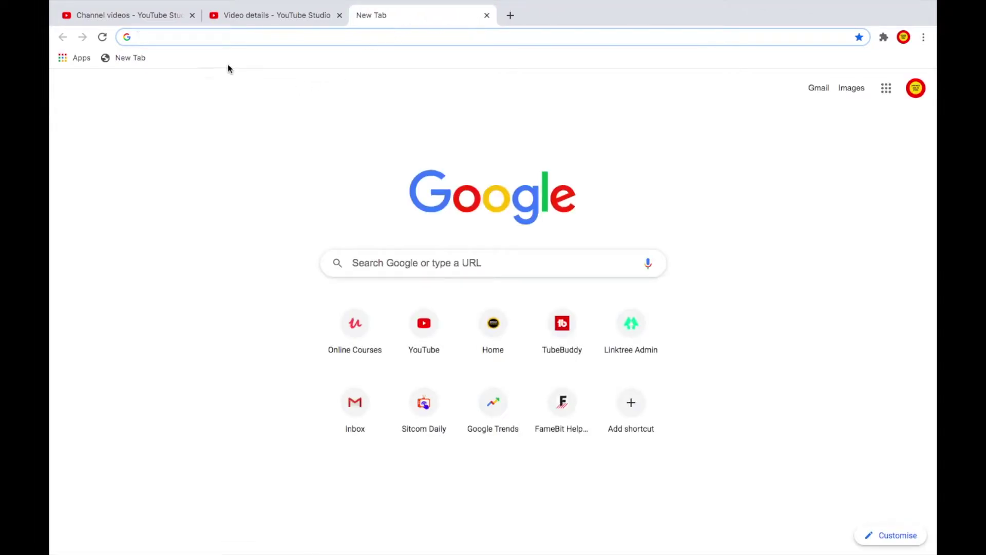
text(ads.goog)
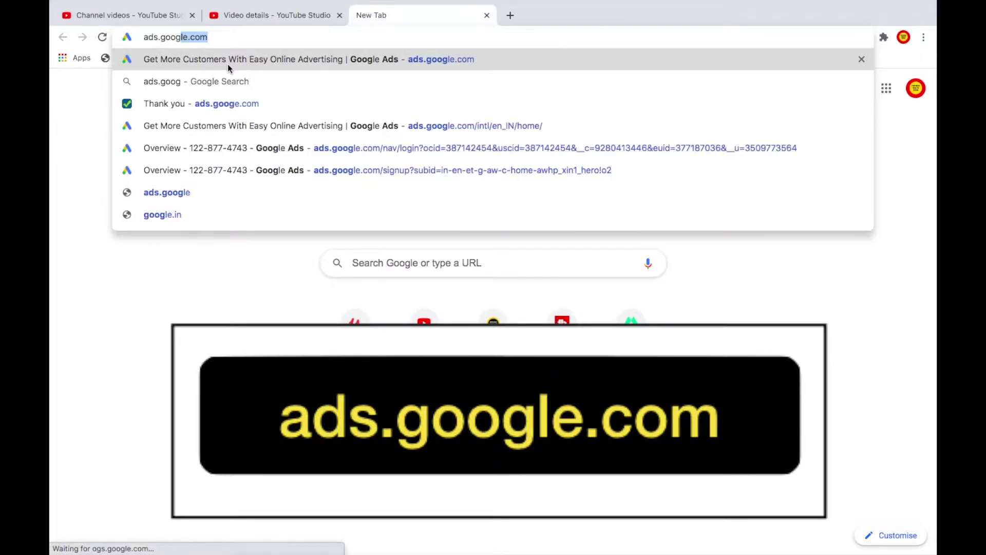
text(le.com)
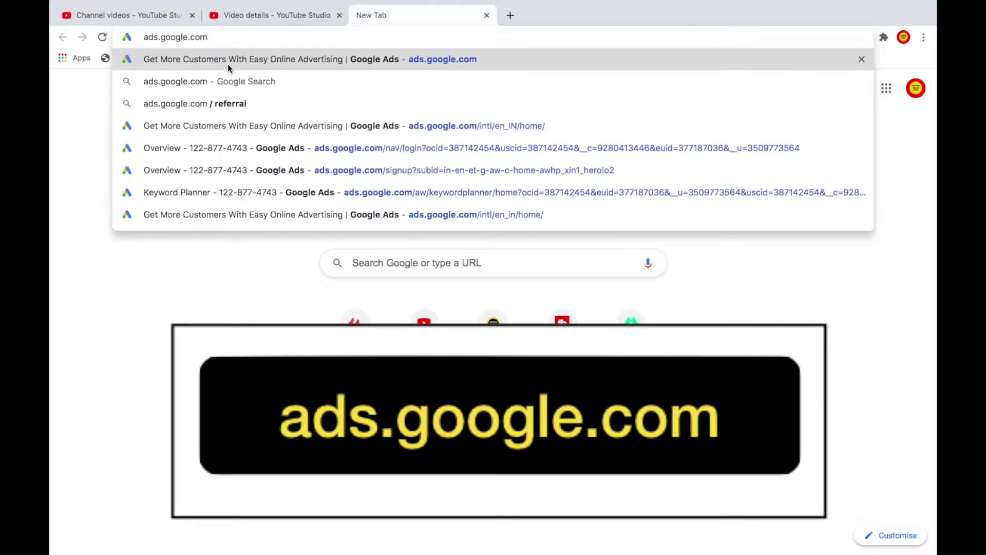
key(Return)
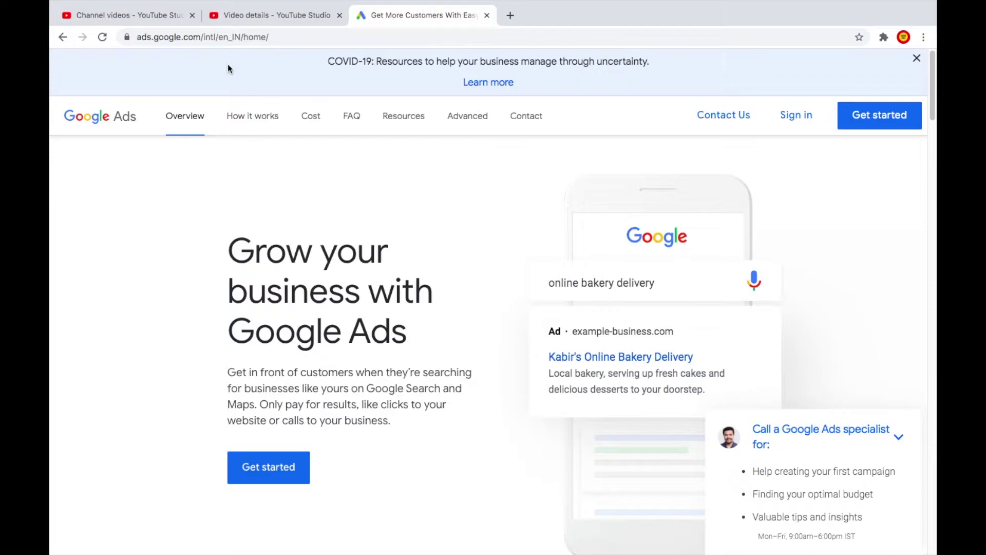
- Enter the Google Ads account and open the Keyword Planner's form for discovering new keywords
click(260, 468)
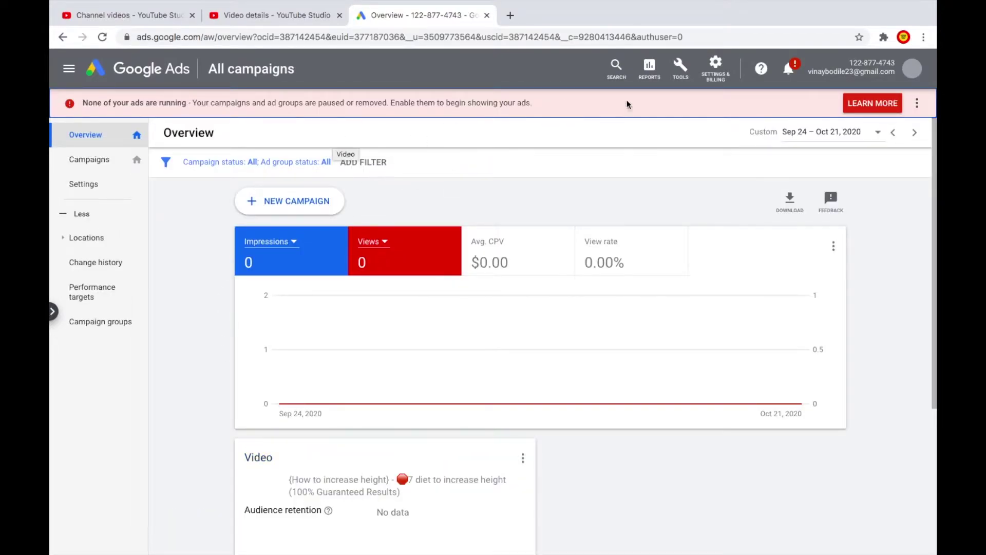
click(681, 72)
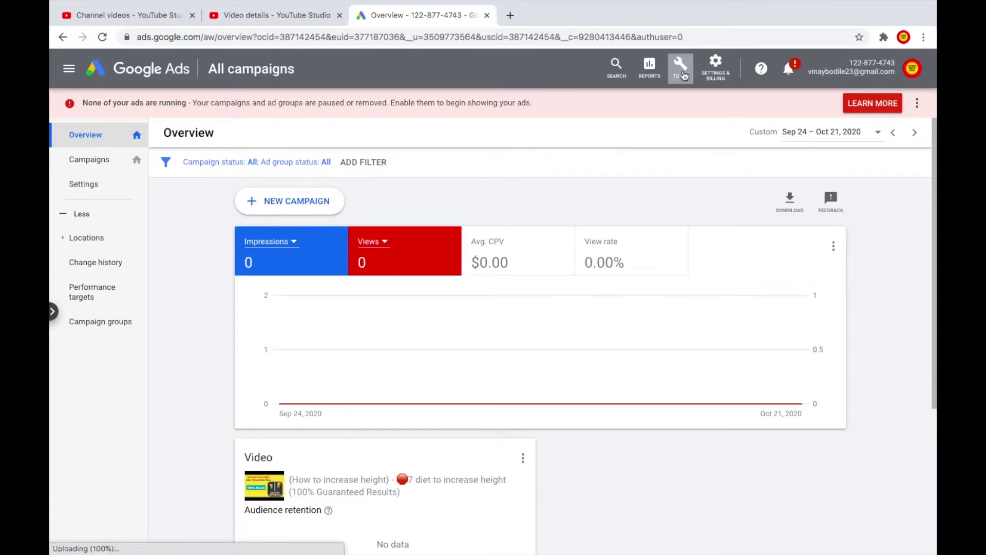
click(682, 71)
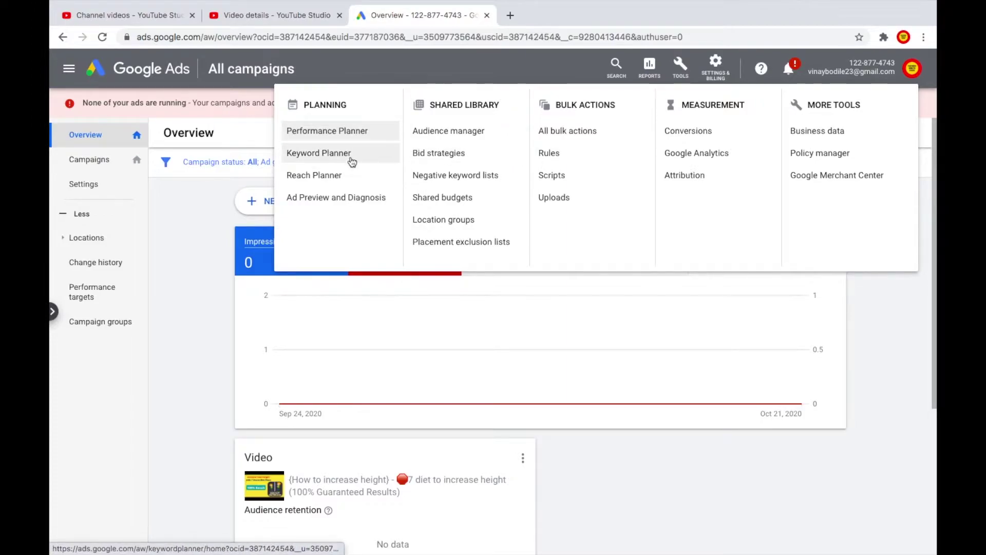
click(321, 154)
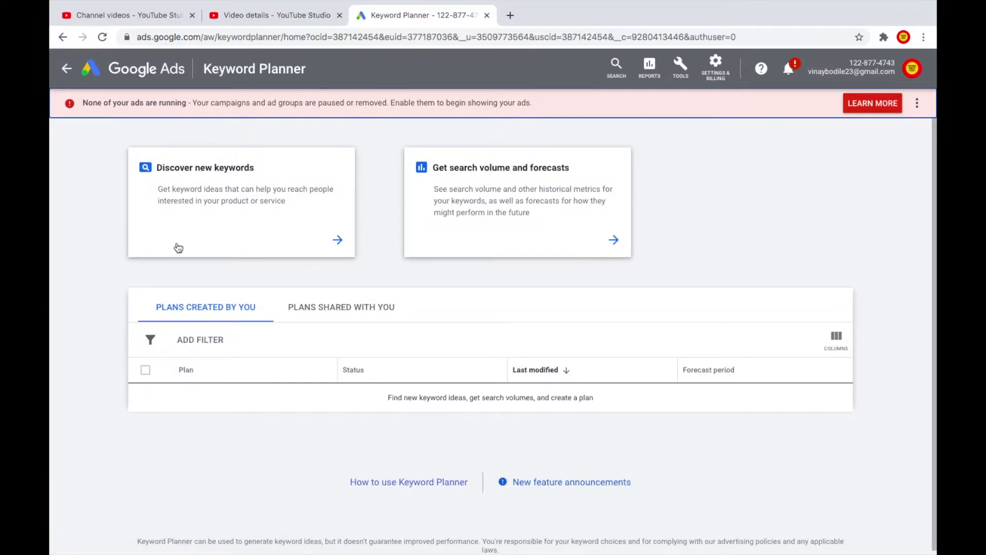
click(339, 241)
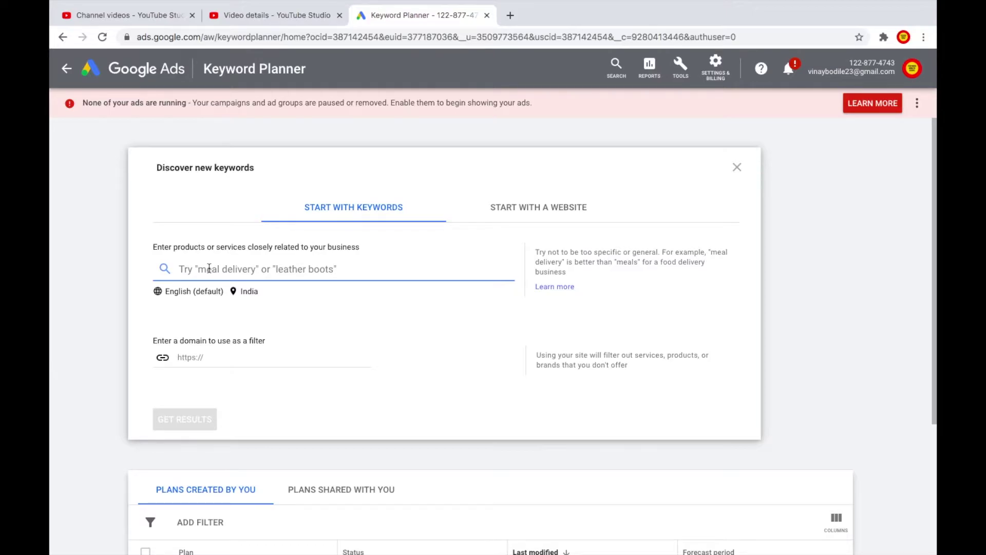
- Check the video's topic in YouTube Studio, then get Keyword Planner ideas for the keyword "increase height"
click(274, 15)
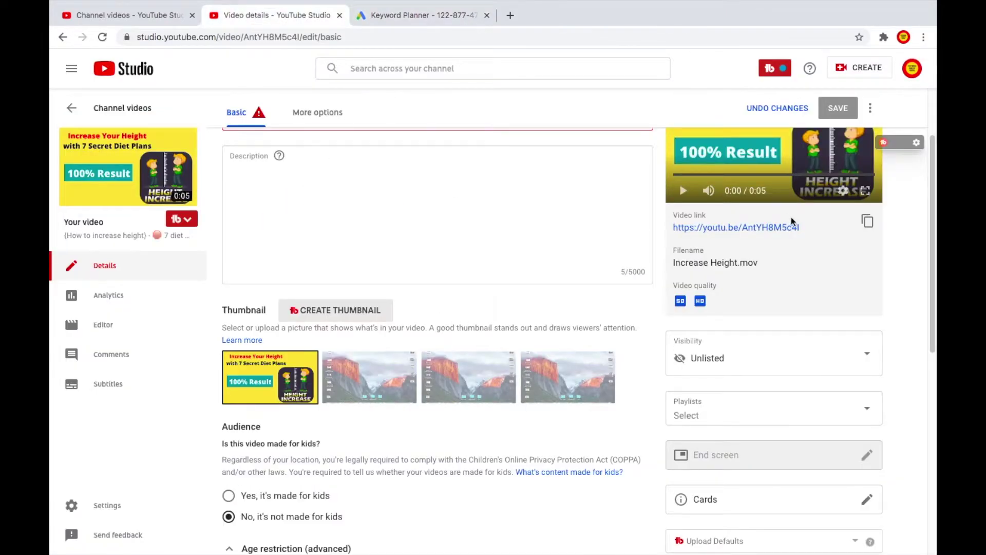
scroll(502, 284, up, 3)
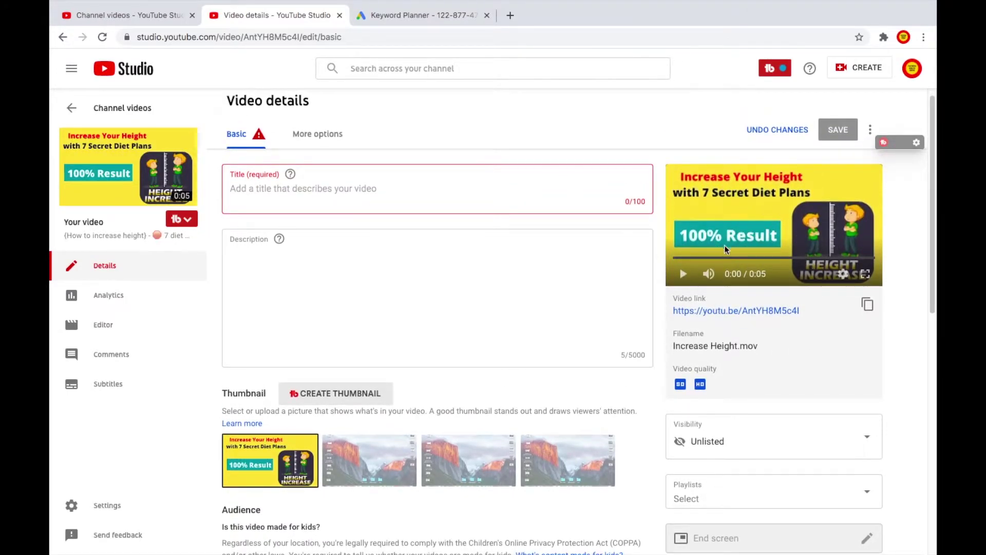
click(421, 15)
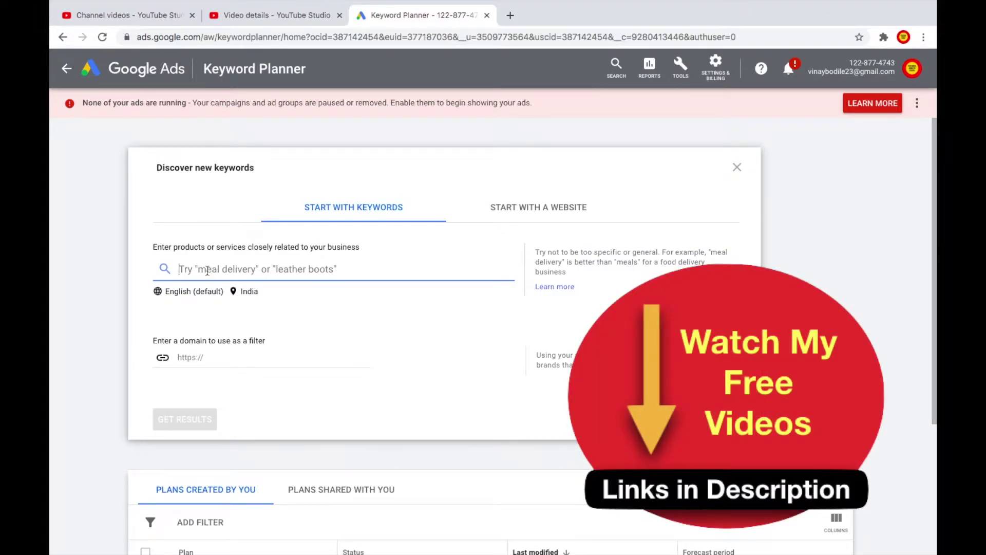
text(increase height)
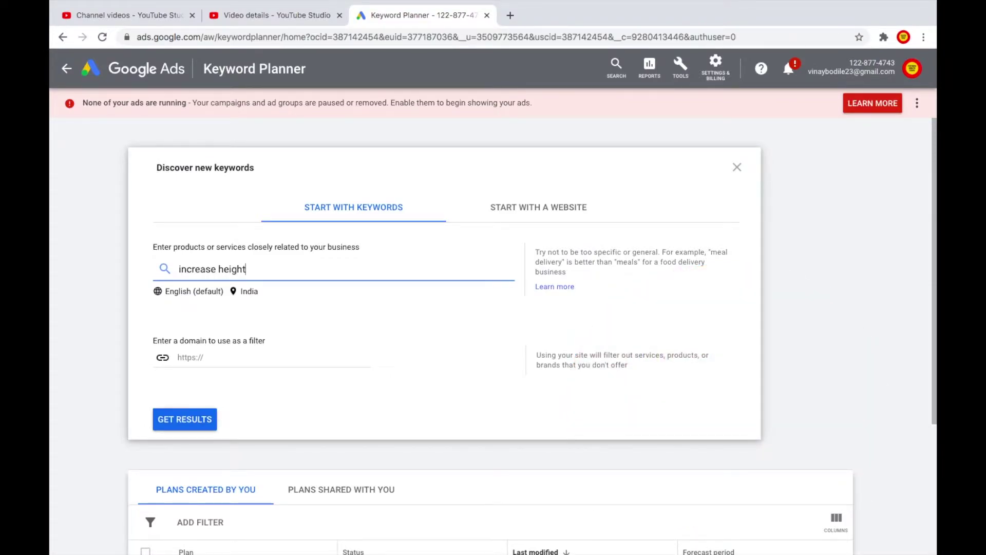
key(Return)
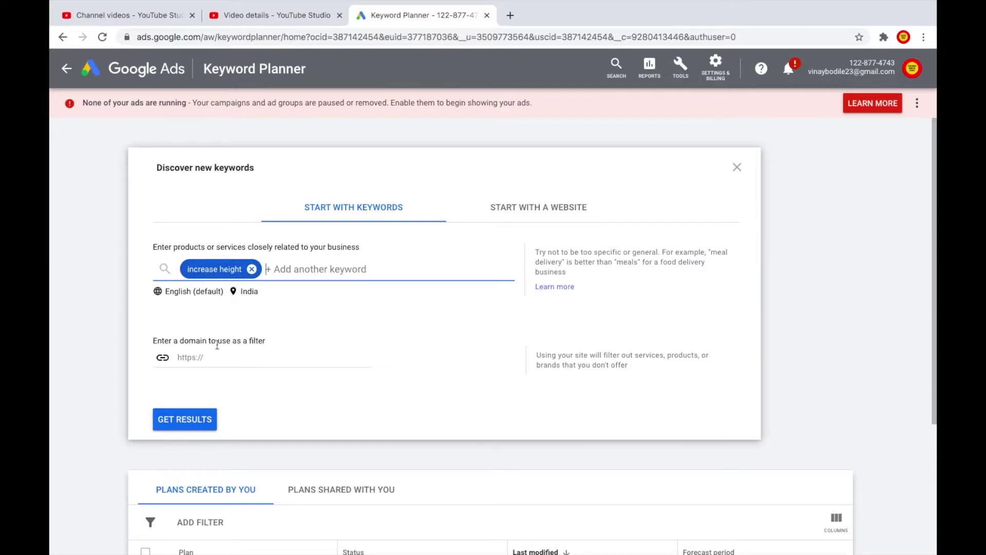
click(159, 423)
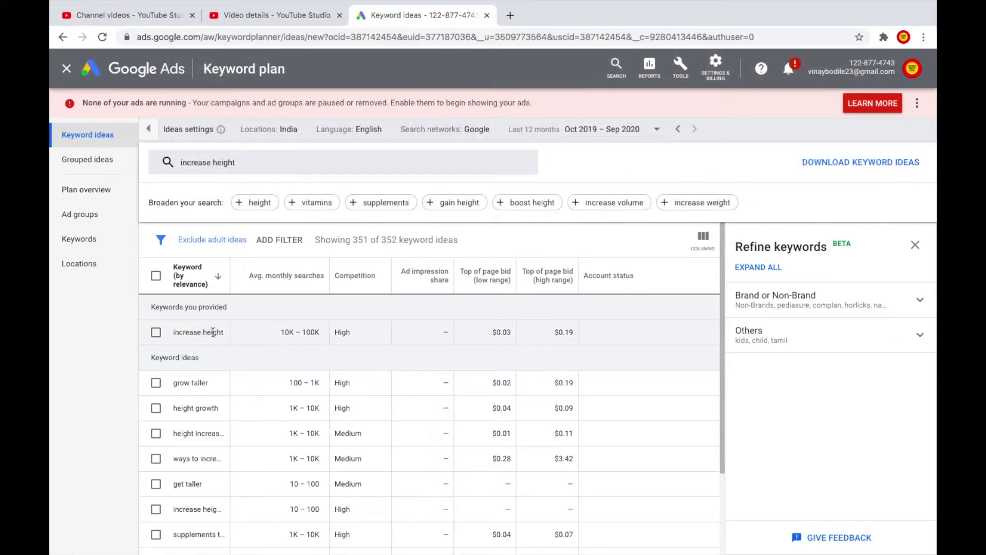
- Compare the keyword ideas' monthly searches and competition, and copy the medium-competition keyword "height increase tips"
triple_click(196, 334)
right_click(196, 335)
click(197, 330)
triple_click(194, 409)
triple_click(202, 432)
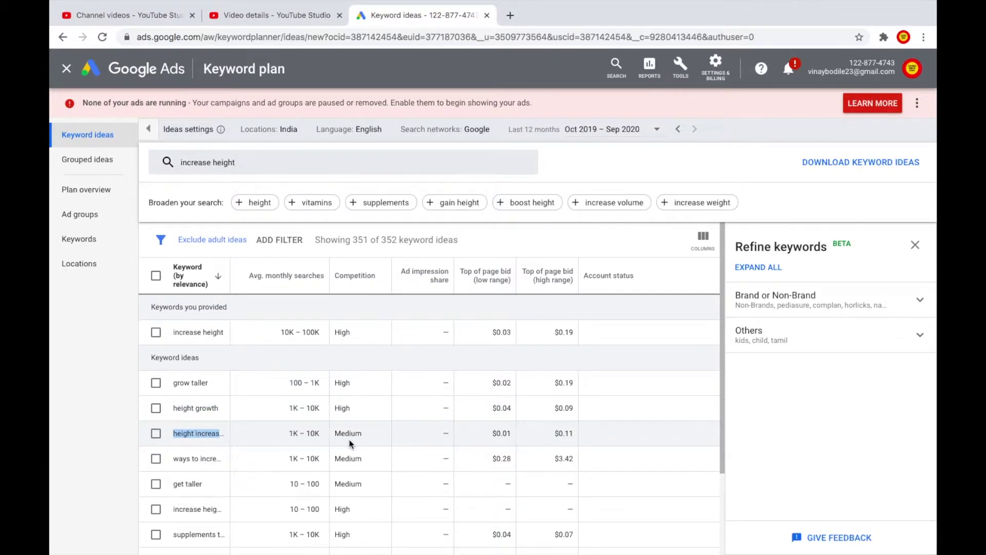
scroll(350, 430, down, 2)
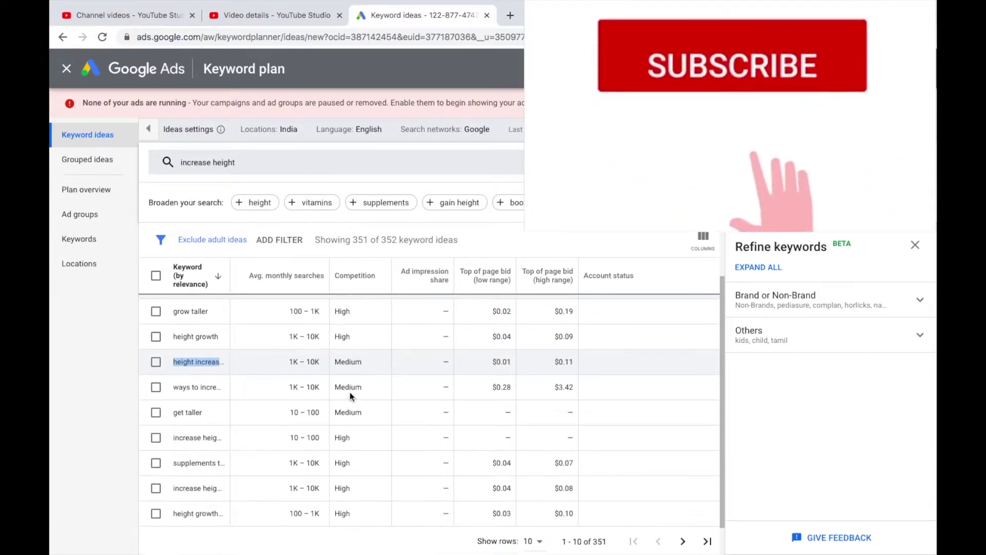
scroll(350, 393, up, 1)
right_click(203, 398)
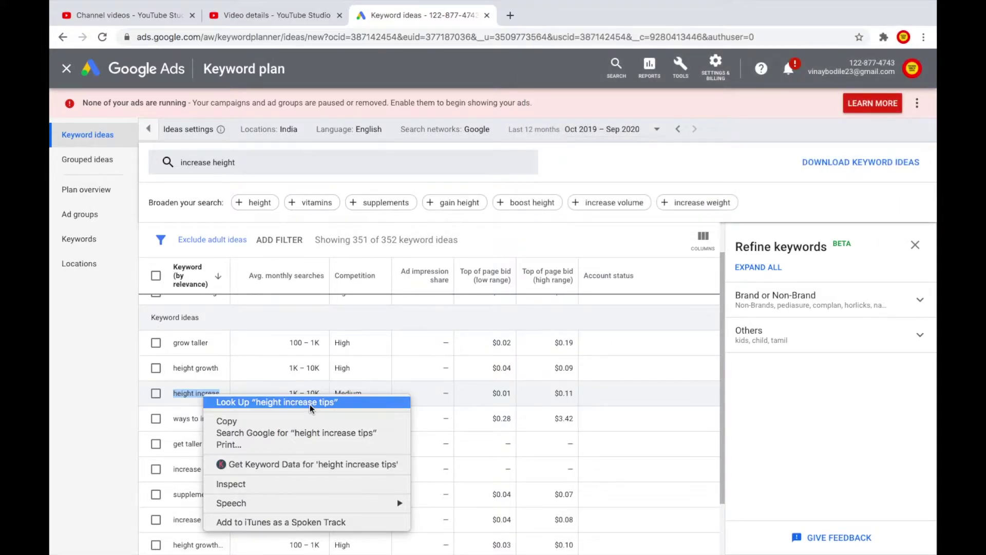
click(184, 400)
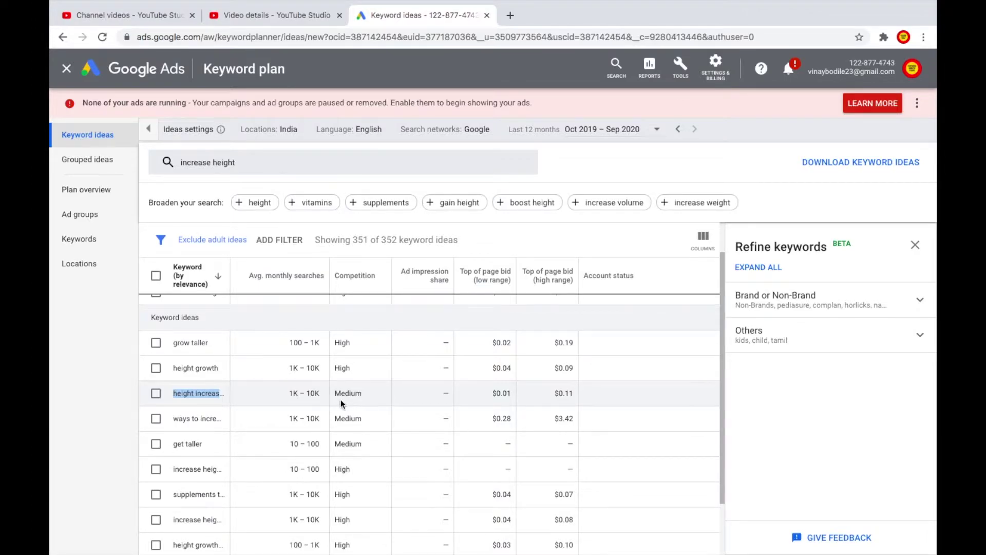
right_click(189, 397)
click(189, 397)
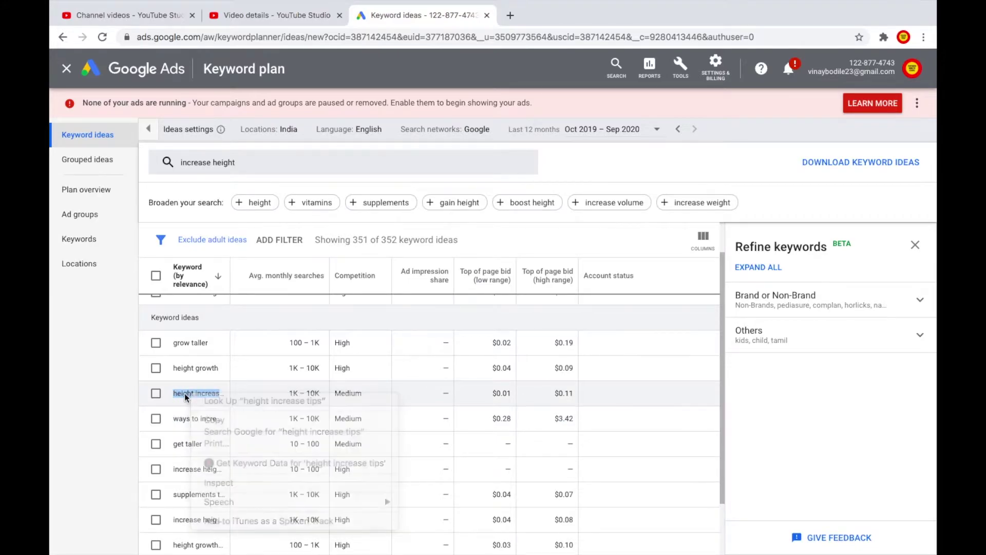
right_click(189, 396)
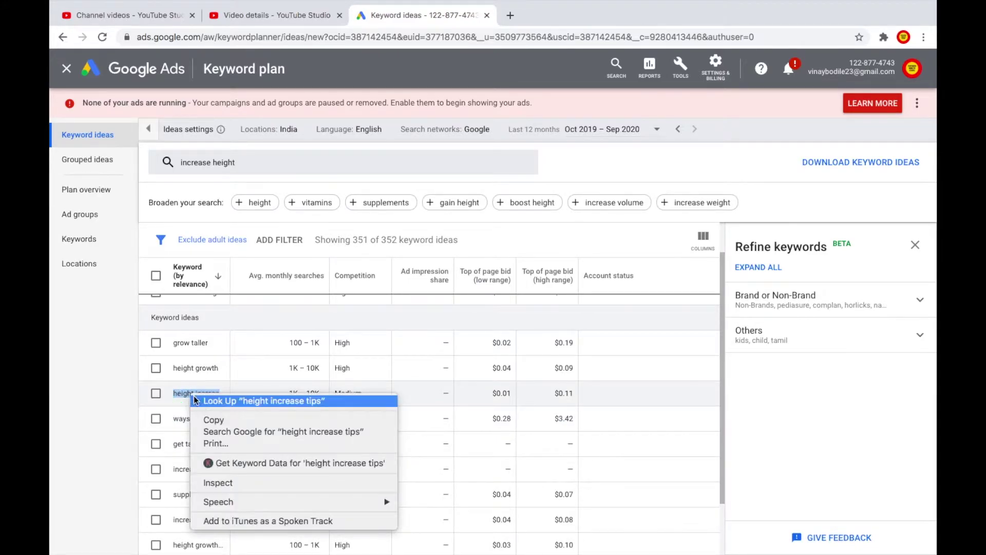
click(211, 416)
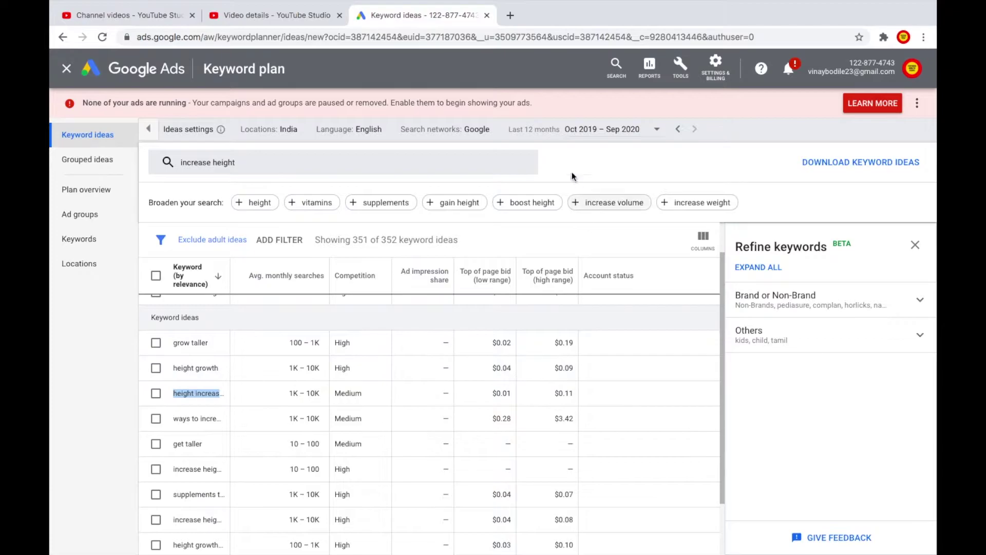
- Search Google for "height increase tips" in a new tab and review the trend data and related keywords from Keywords Everywhere
click(510, 15)
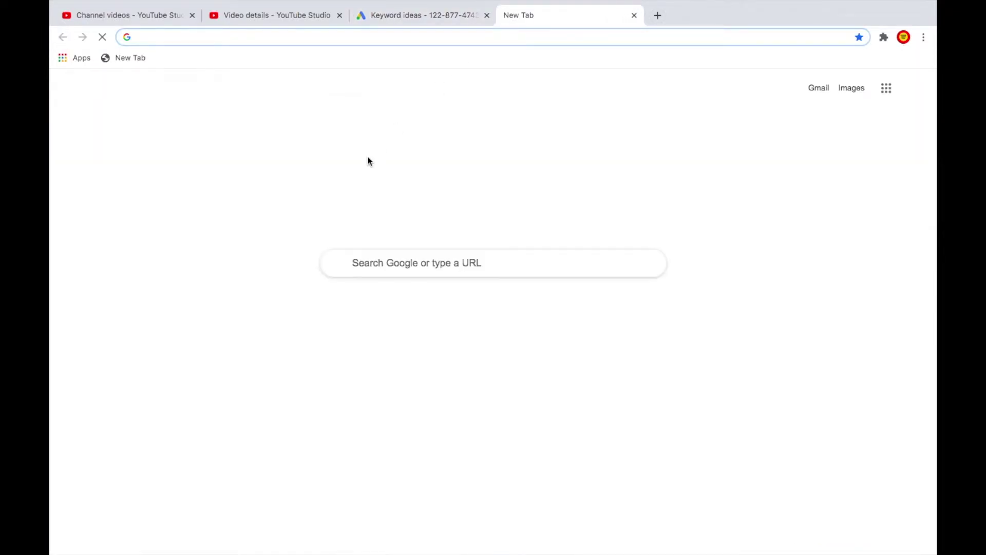
click(374, 266)
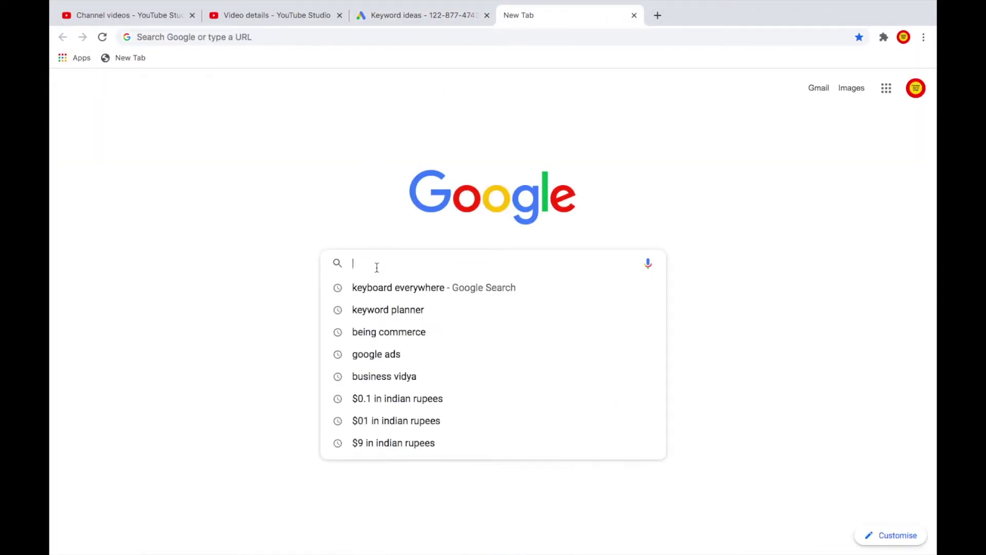
right_click(376, 267)
click(407, 343)
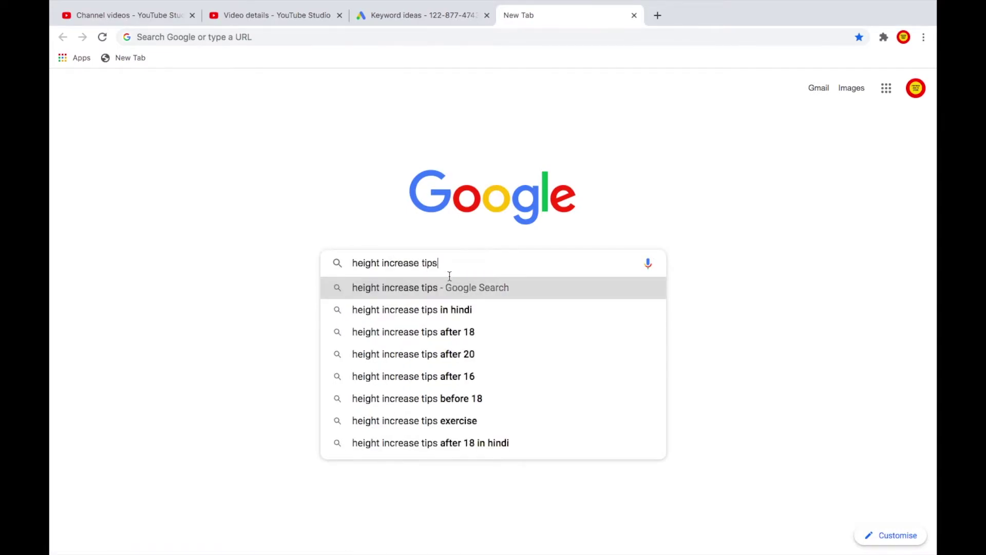
key(Return)
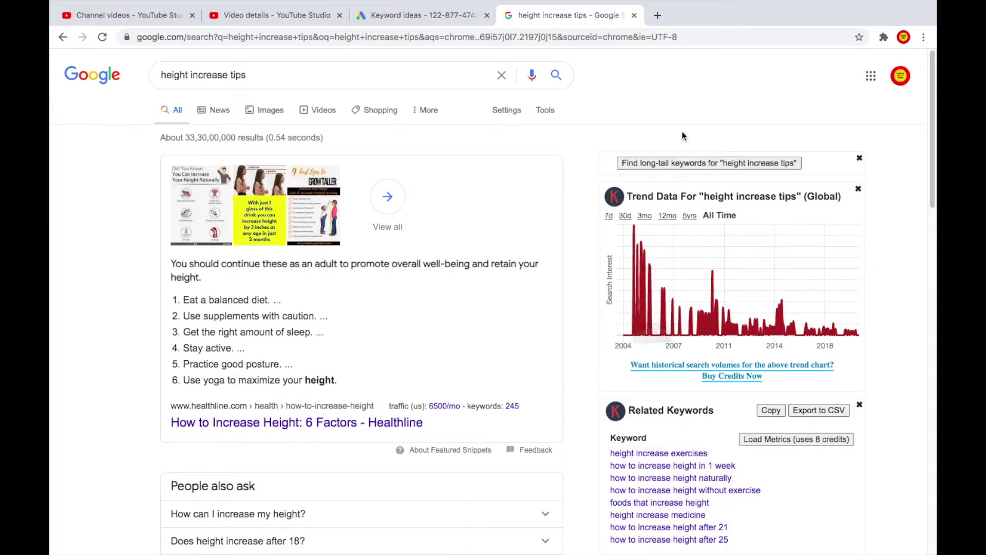
scroll(735, 324, down, 3)
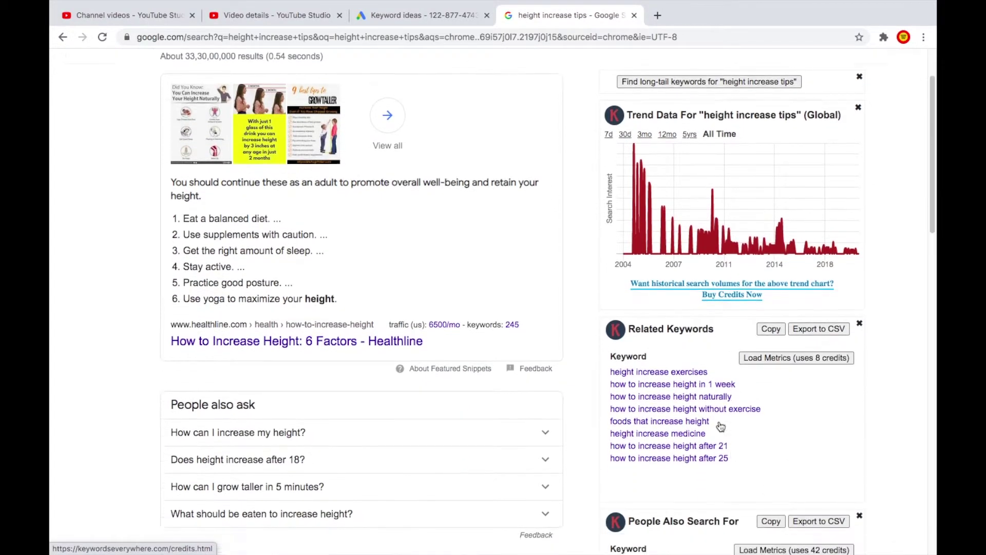
scroll(721, 427, down, 10)
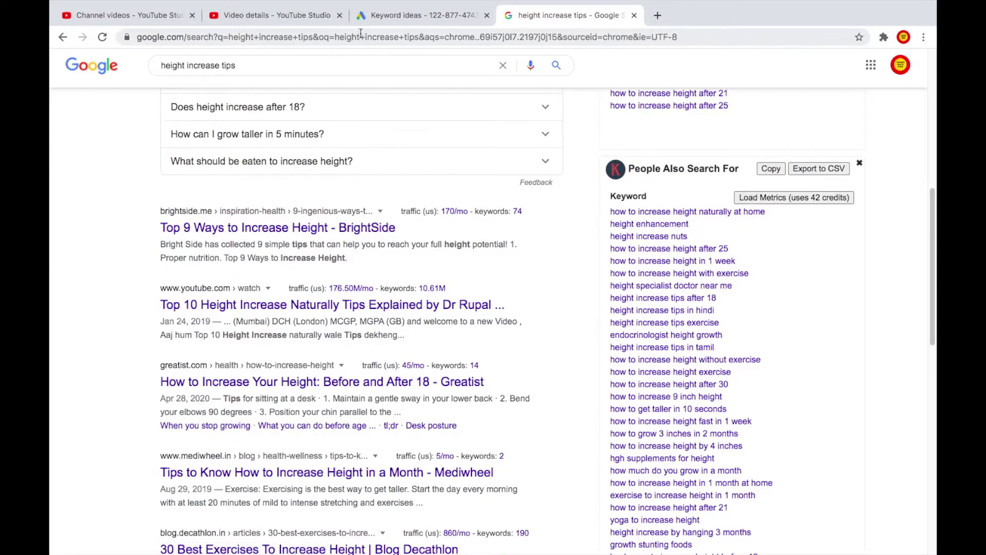
scroll(381, 170, up, 10)
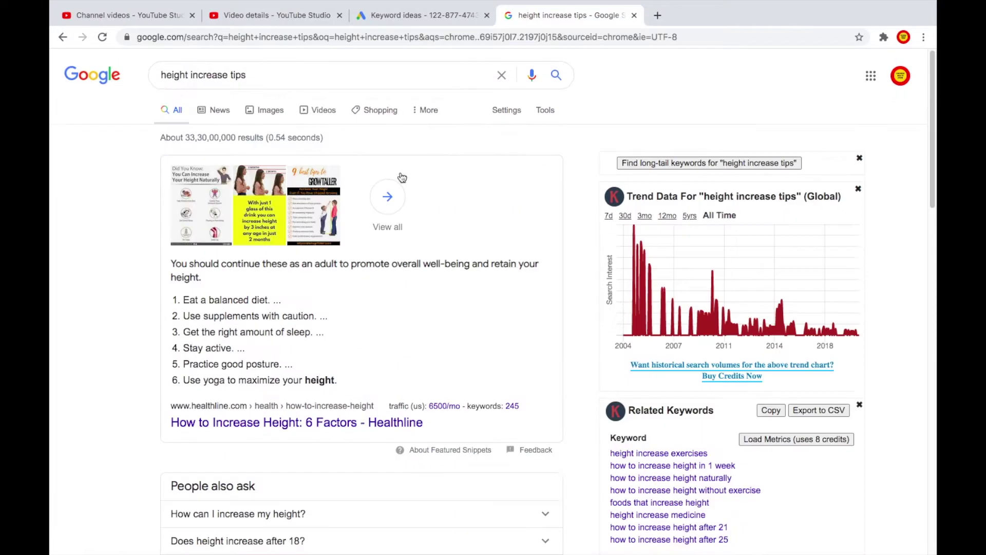
- Copy "height increase tips" from the Google search box and paste it as the video's title in YouTube Studio
double_click(203, 76)
drag(252, 76, 160, 75)
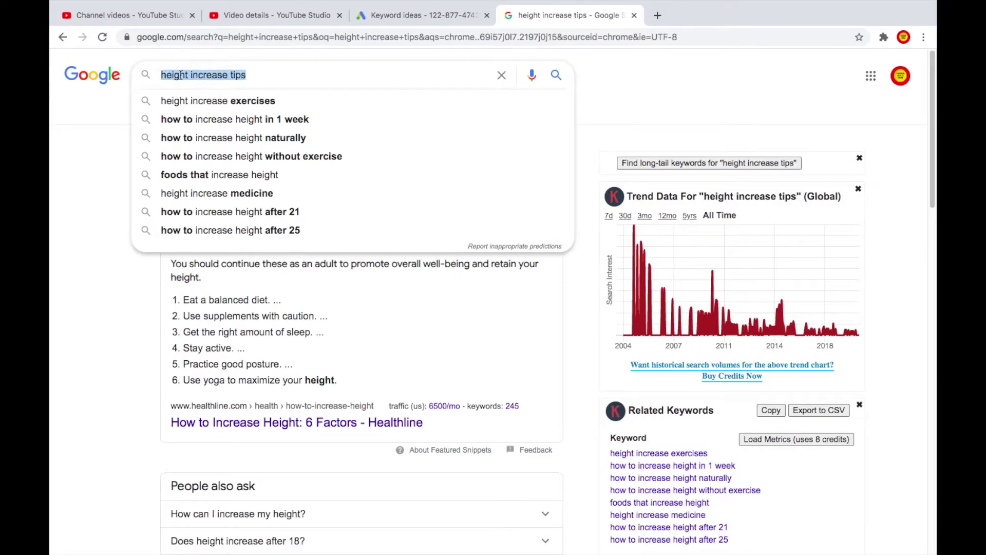
right_click(179, 75)
click(247, 161)
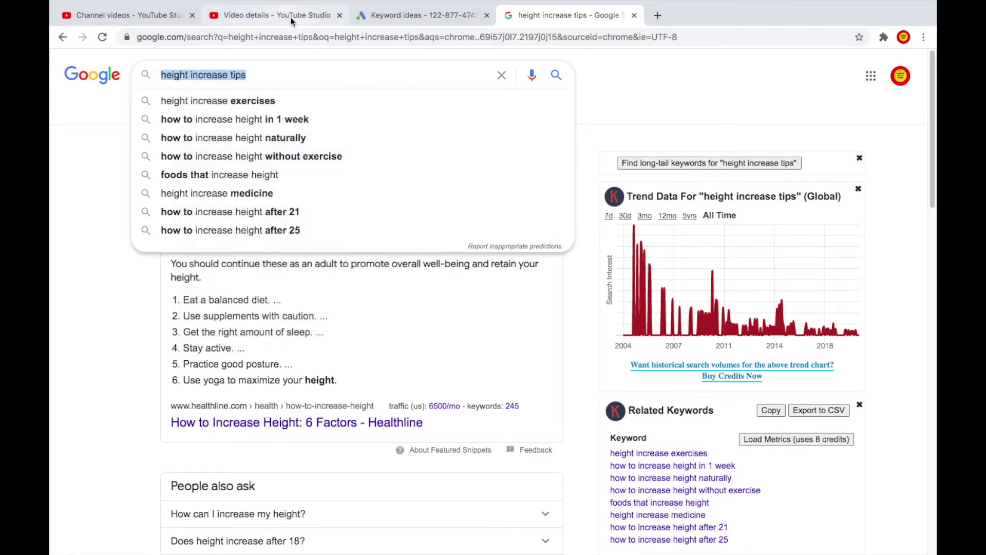
click(267, 15)
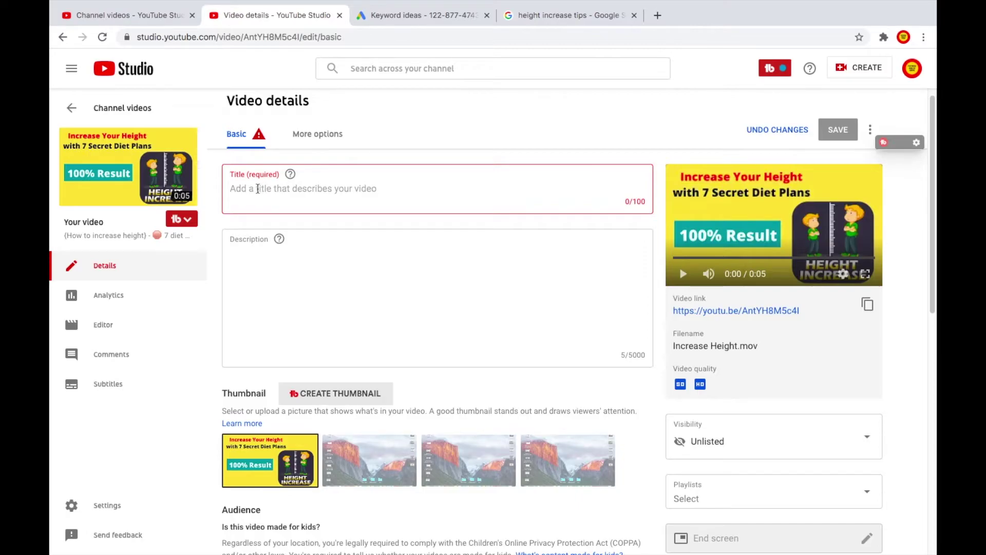
click(250, 189)
right_click(251, 188)
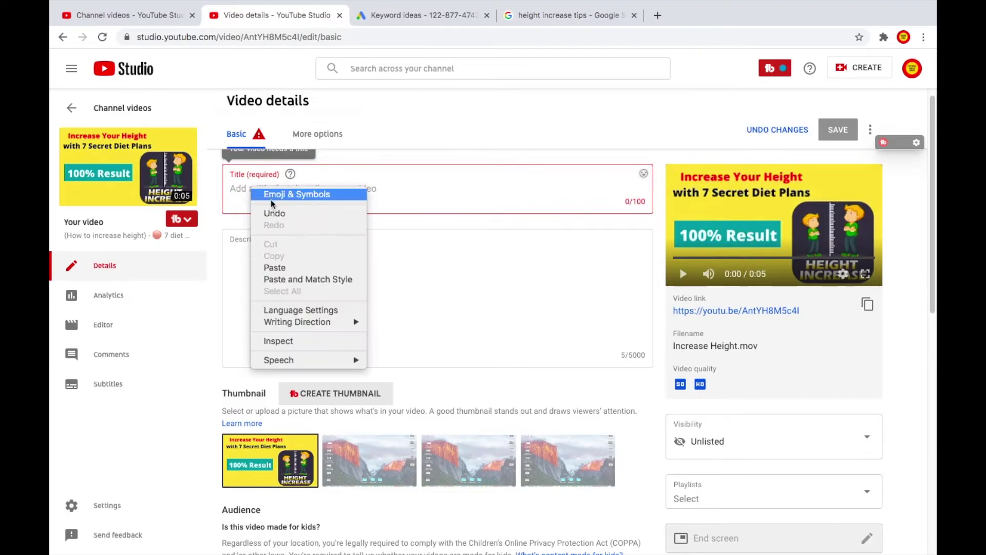
click(301, 221)
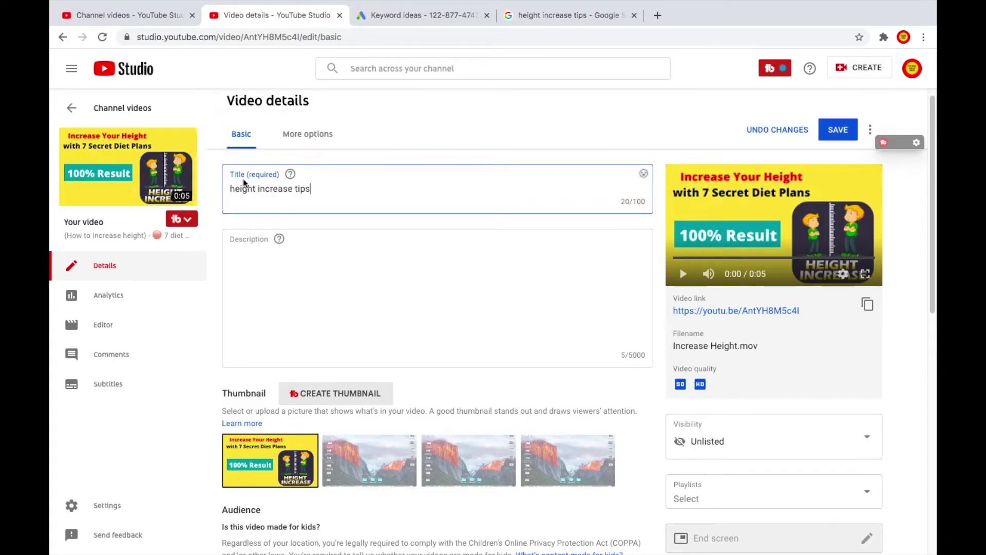
- Capitalize the title's first letter so that it reads "Height increase tips"
key(BackSpace)
text(H)
click(261, 189)
key(BackSpace)
text(i)
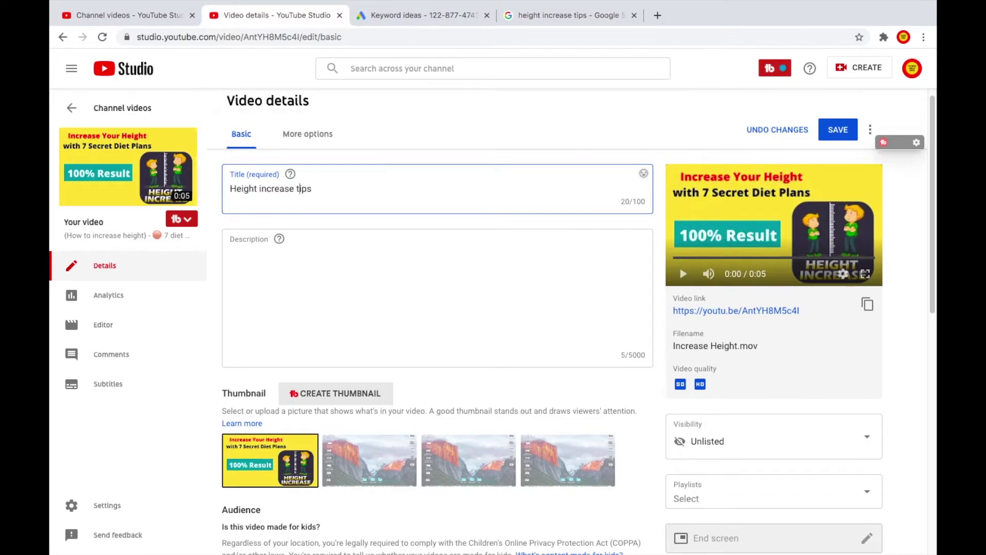
- Add "height increase tips" as a tag of the video
scroll(379, 204, down, 7)
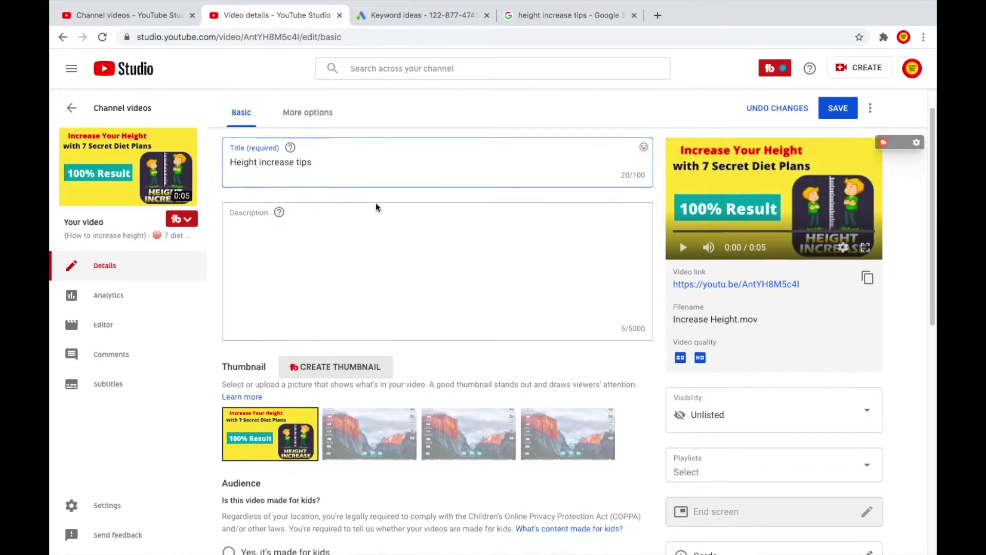
scroll(378, 349, down, 2)
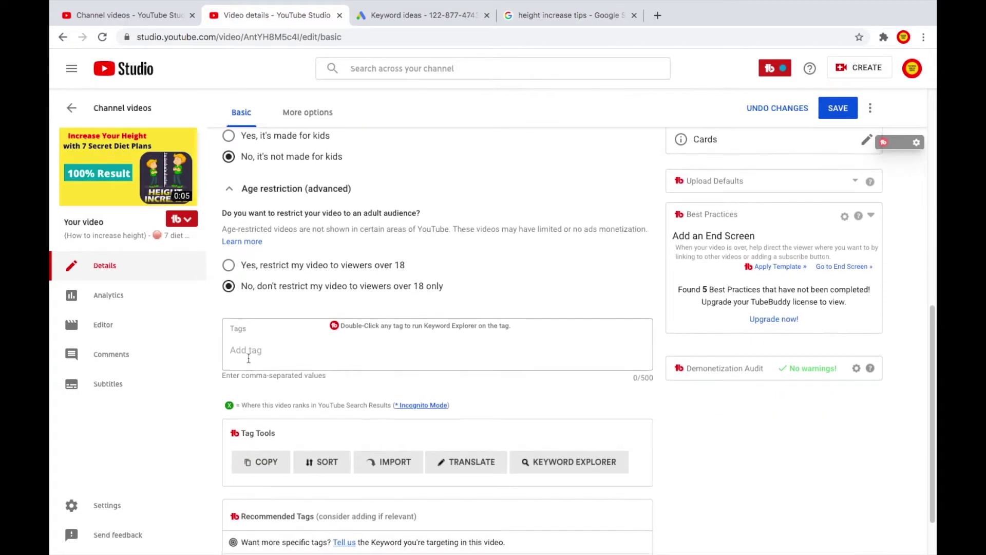
right_click(248, 352)
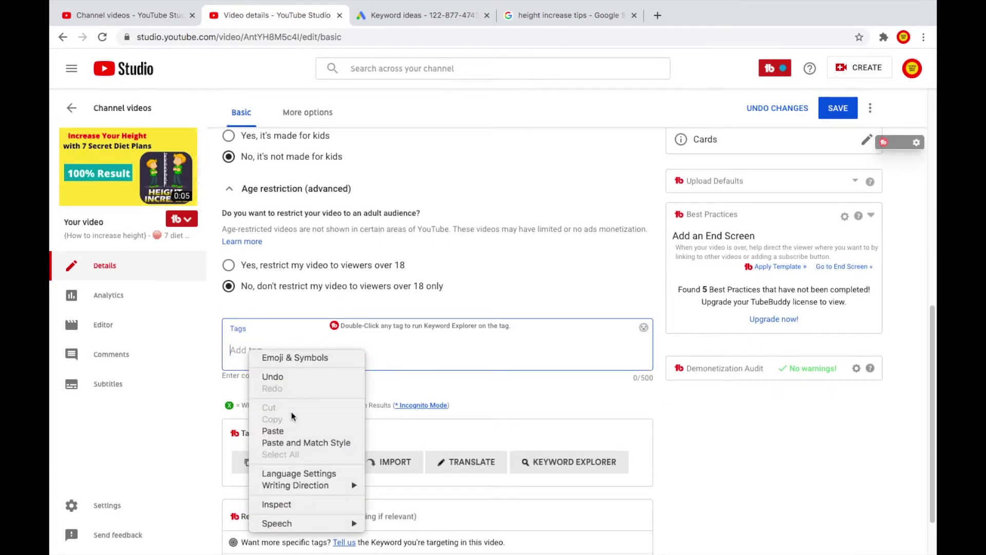
click(362, 432)
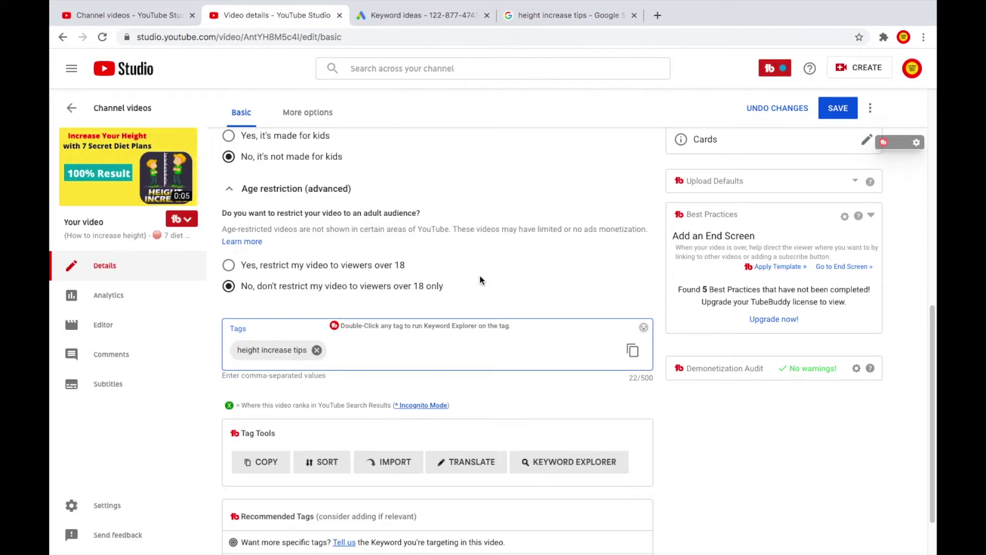
- Examine the People Also Search For keywords for "height increase tips" in the Google results alongside the video's details in YouTube Studio
click(532, 15)
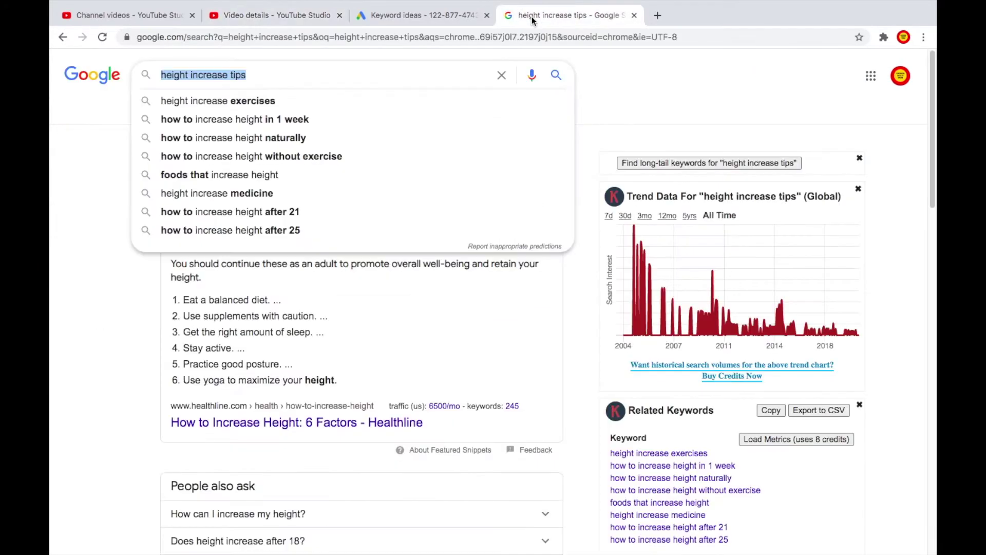
click(579, 298)
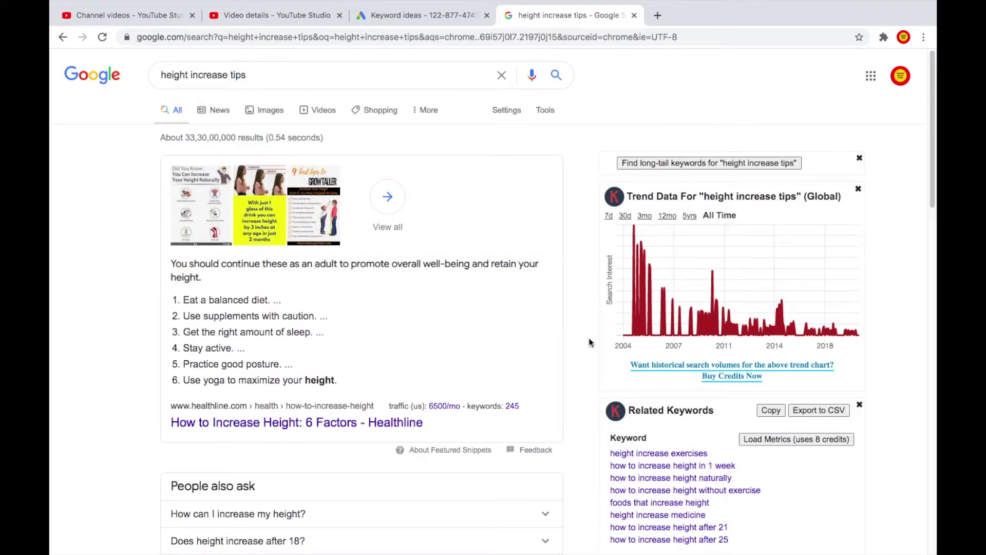
scroll(589, 337, down, 2)
scroll(591, 340, down, 5)
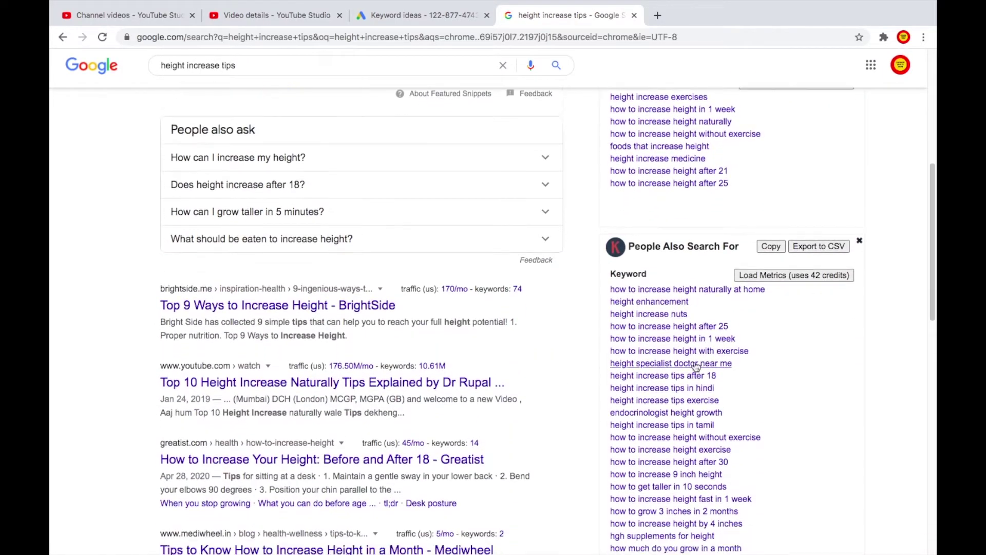
scroll(580, 125, down, 2)
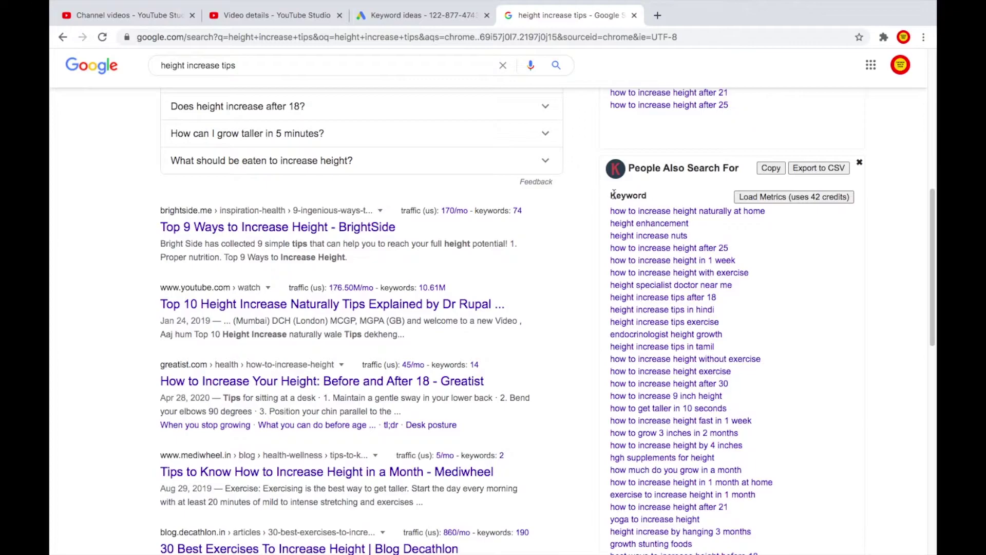
scroll(657, 180, up, 10)
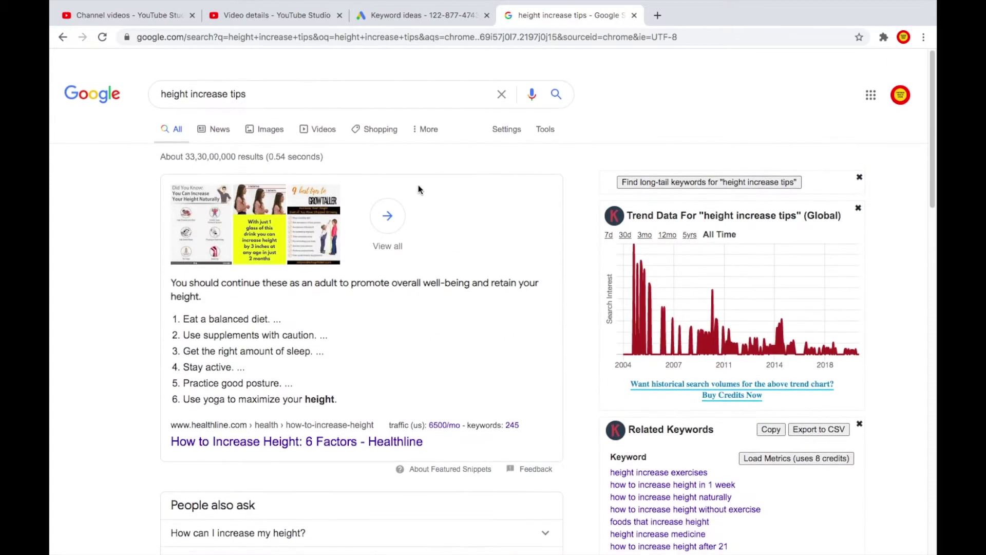
drag(248, 75, 154, 82)
scroll(698, 318, down, 7)
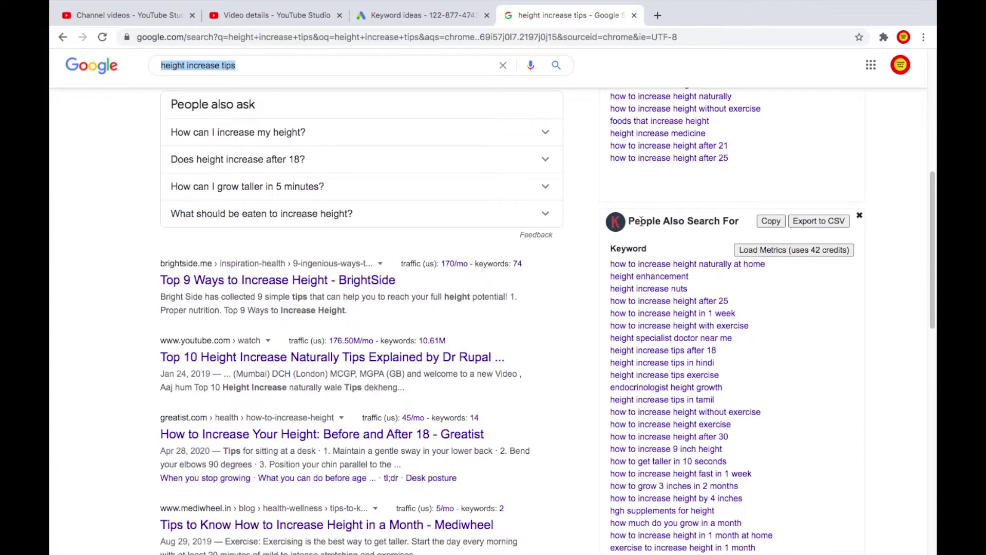
drag(628, 219, 740, 226)
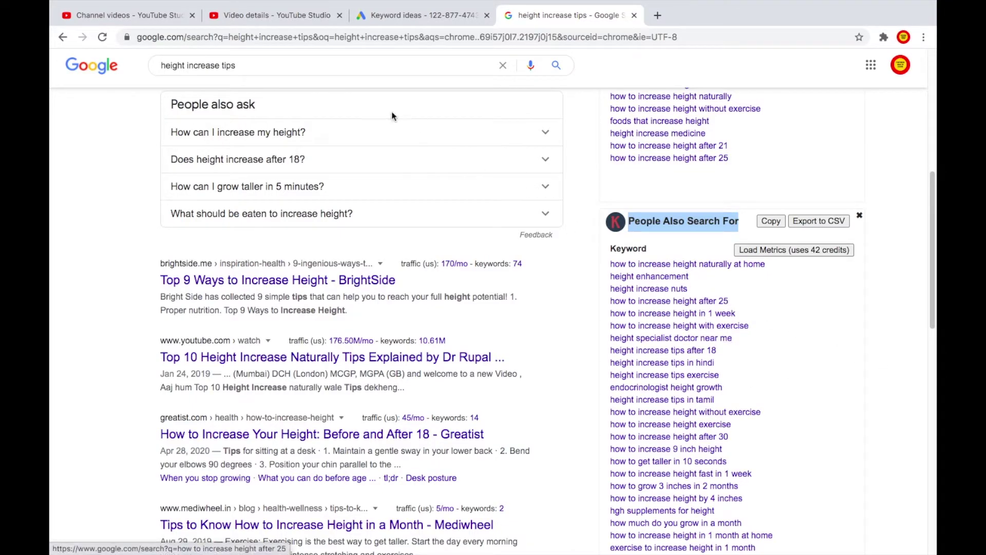
click(262, 13)
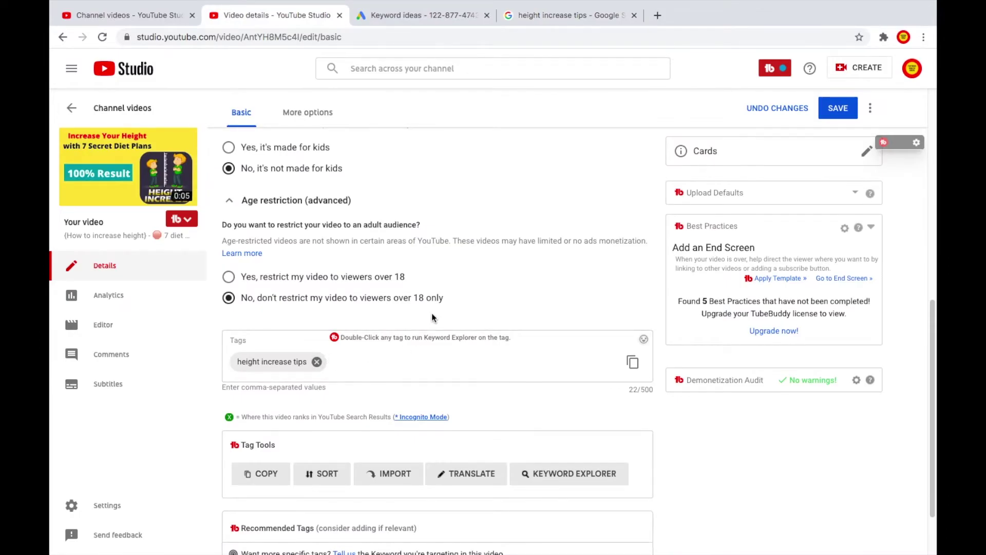
scroll(434, 312, up, 4)
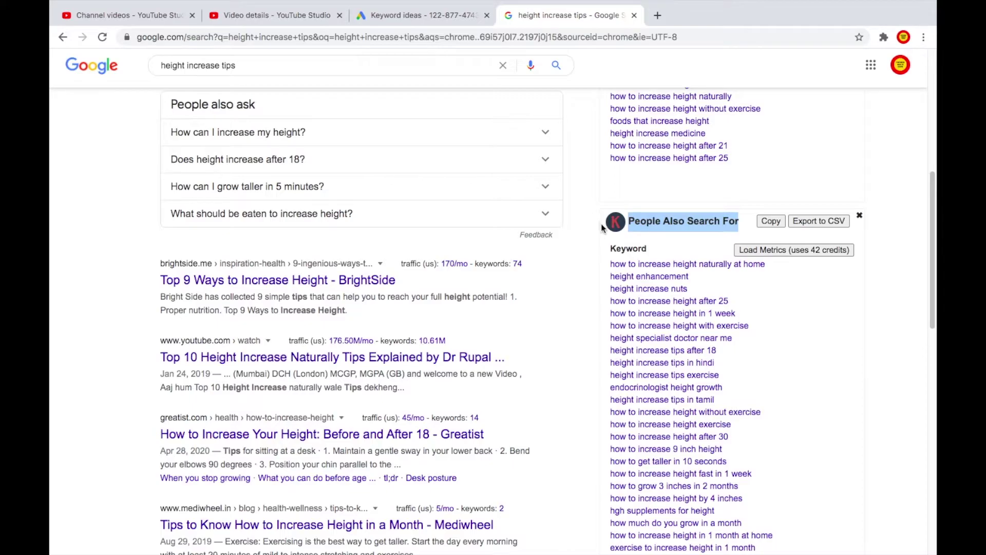
scroll(596, 225, down, 2)
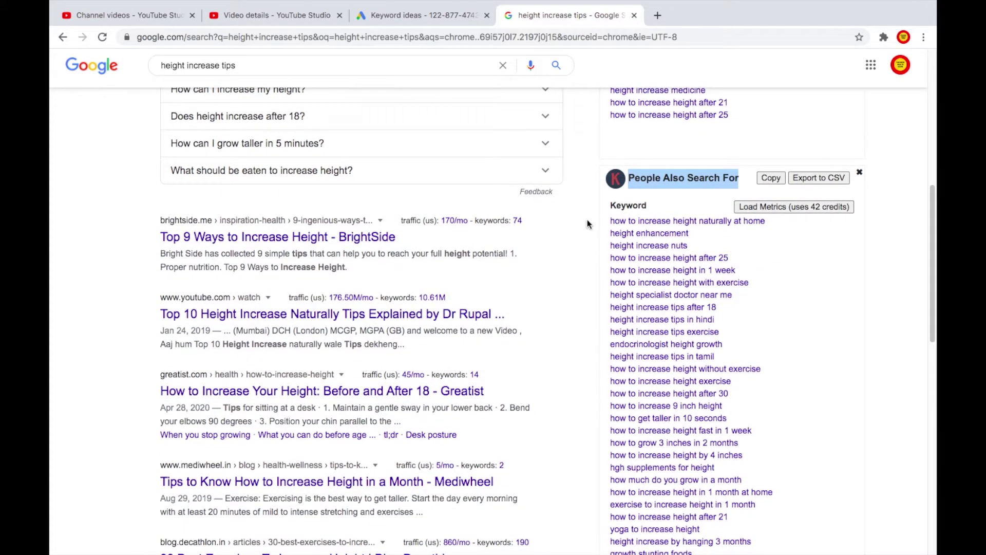
click(587, 221)
scroll(587, 193, up, 10)
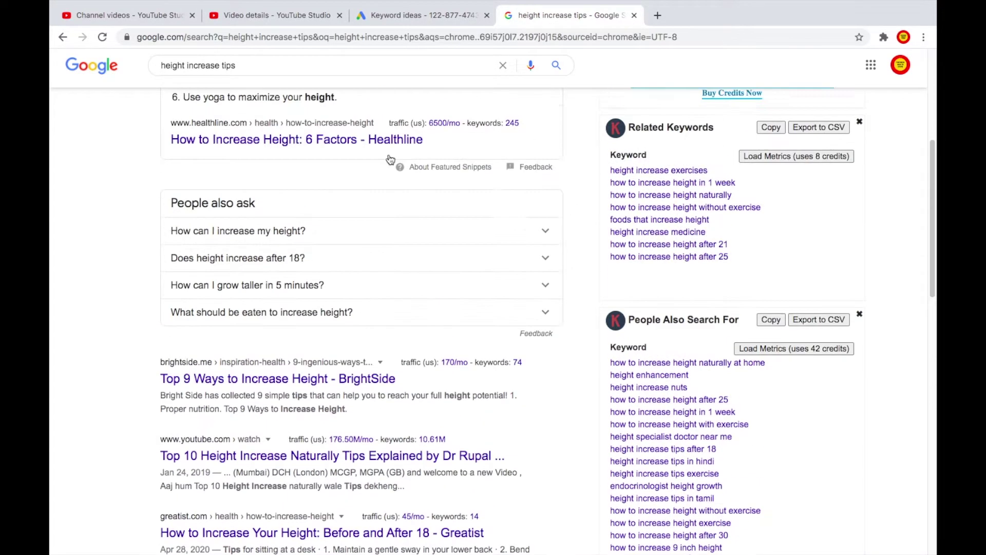
triple_click(202, 72)
scroll(572, 267, down, 9)
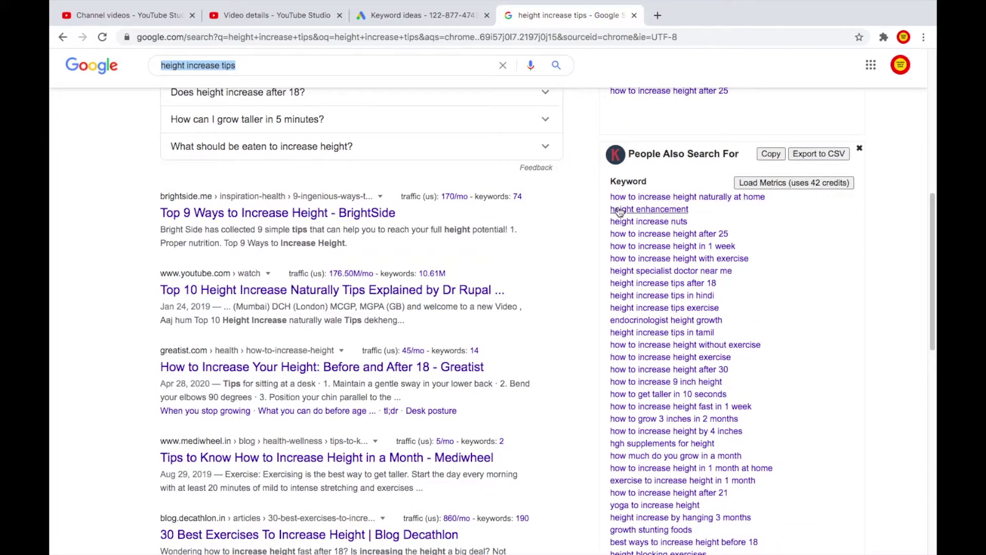
- Copy the keyword "how to increase height naturally at home" from People Also Search For and add it to the video's tags in YouTube Studio
click(571, 244)
right_click(639, 196)
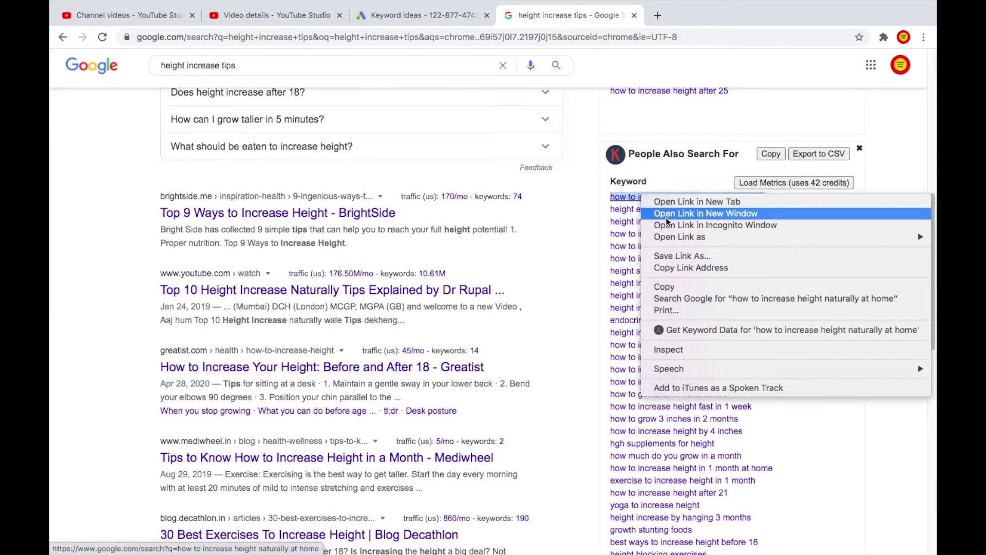
click(683, 292)
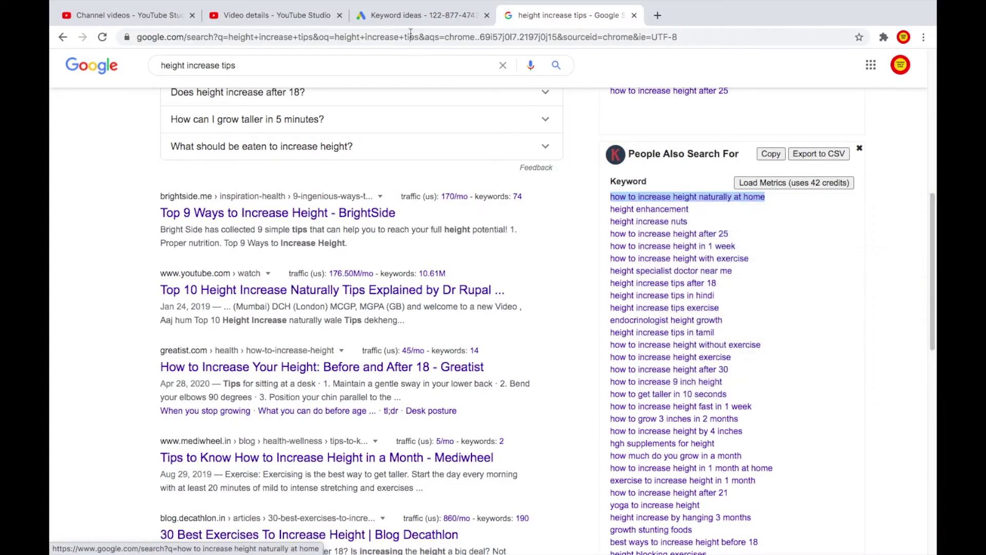
click(271, 15)
scroll(378, 405, down, 2)
scroll(378, 406, down, 3)
click(360, 373)
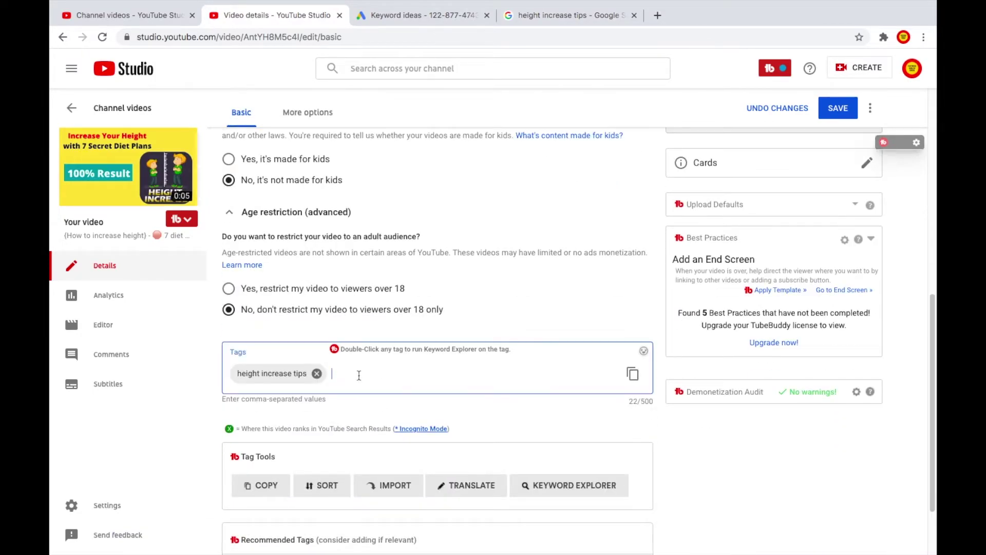
right_click(360, 370)
click(407, 450)
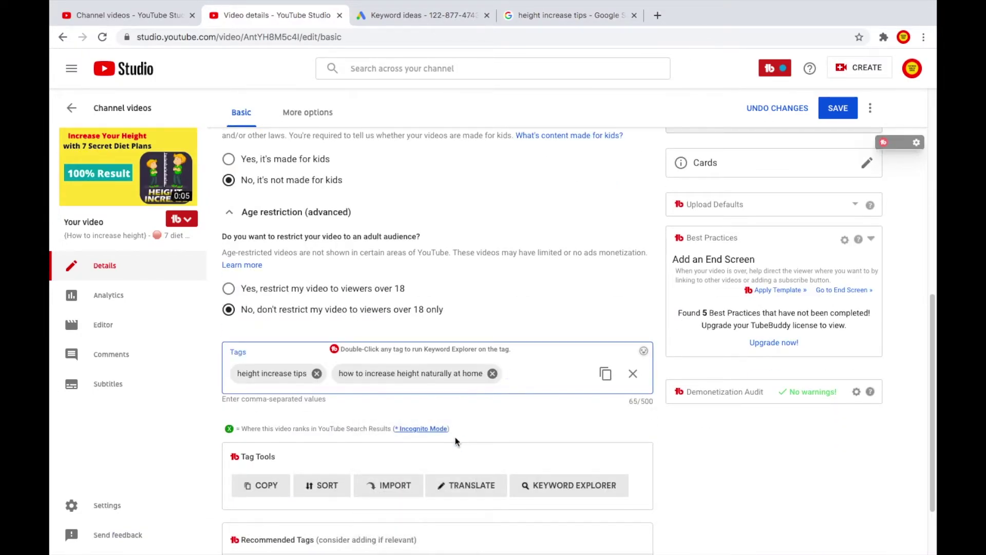
- Copy "height increase nuts" from the Google results' keyword list and paste it as a tag of the video in YouTube Studio
mouse_move(441, 2)
click(538, 45)
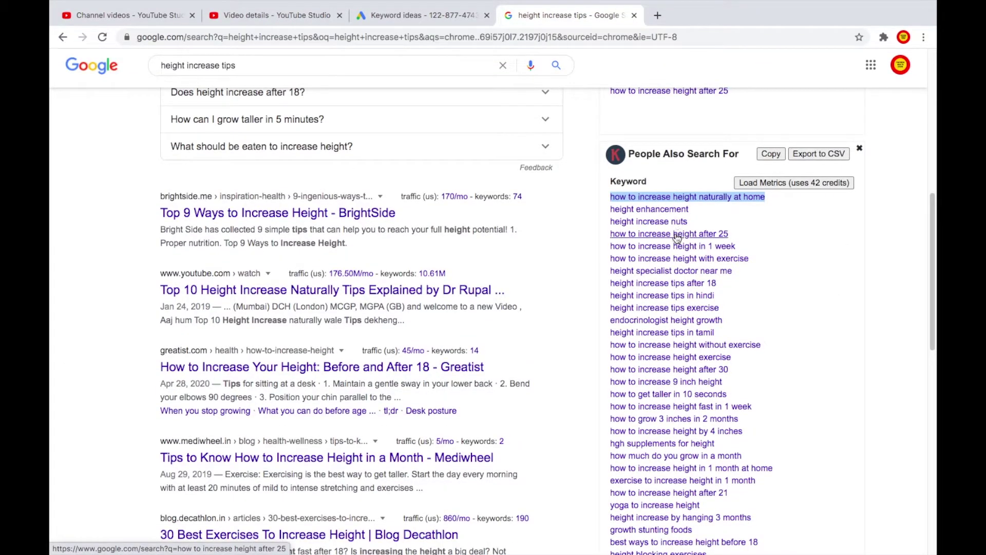
right_click(659, 222)
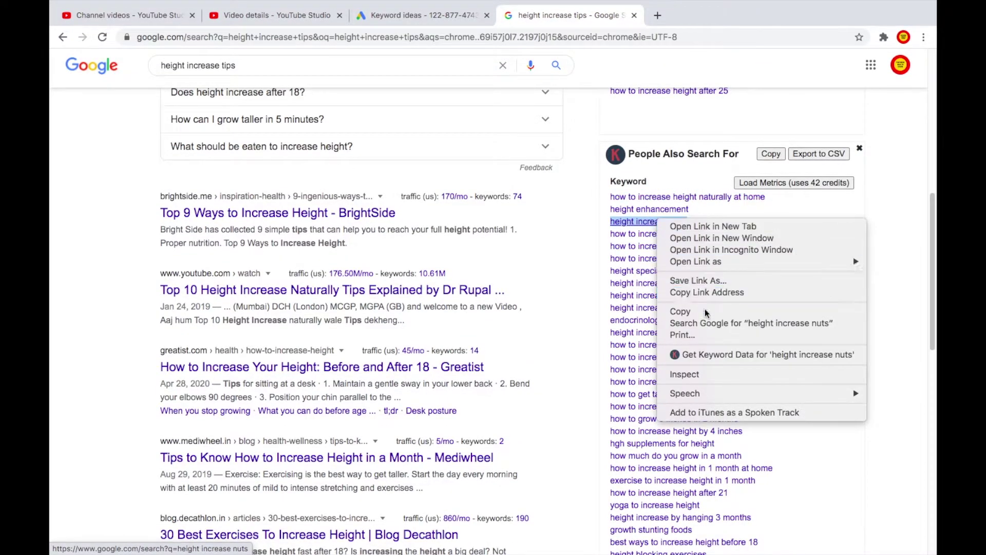
click(680, 312)
click(285, 20)
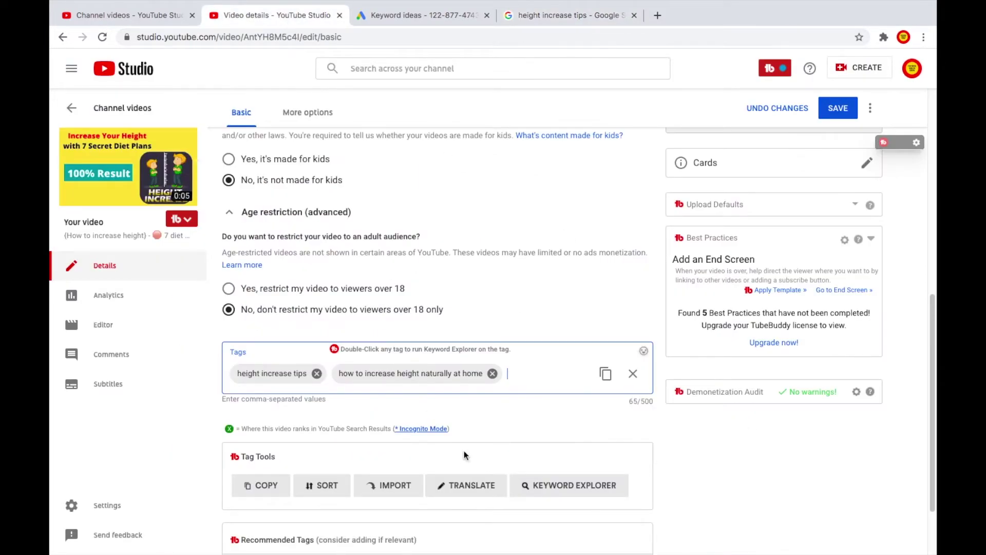
right_click(510, 375)
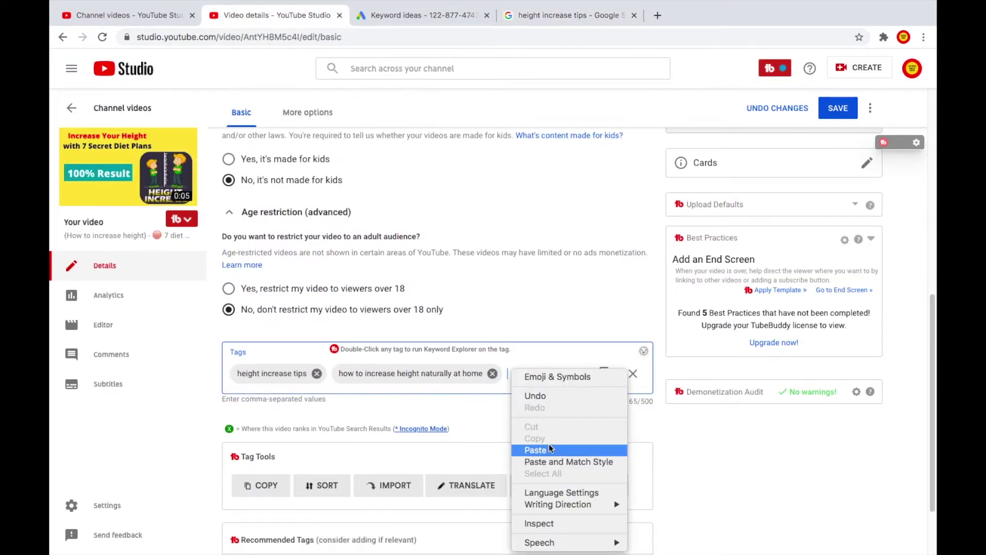
click(539, 450)
- Copy "how to increase height in 1 week" from the Google results' keyword list and add it as a video tag in YouTube Studio
click(554, 25)
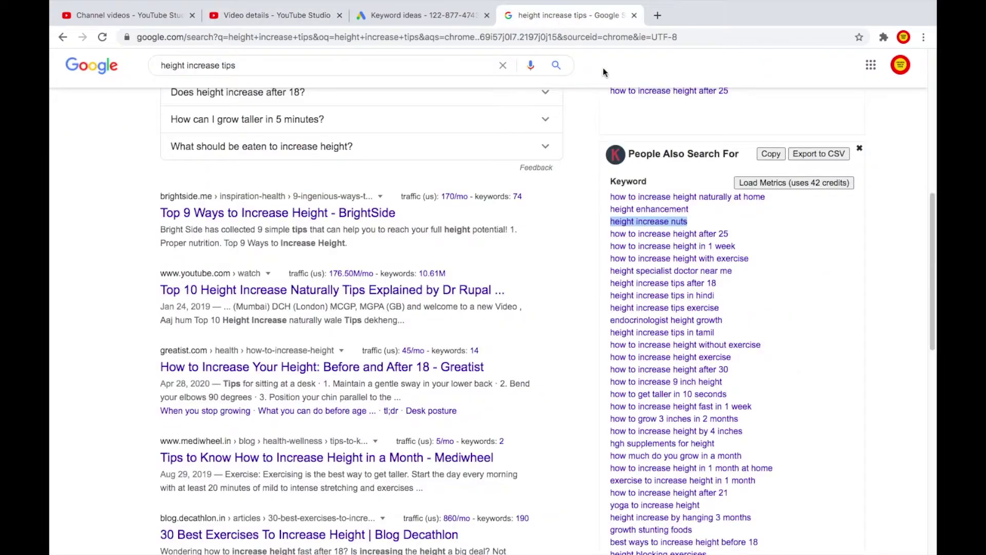
right_click(697, 245)
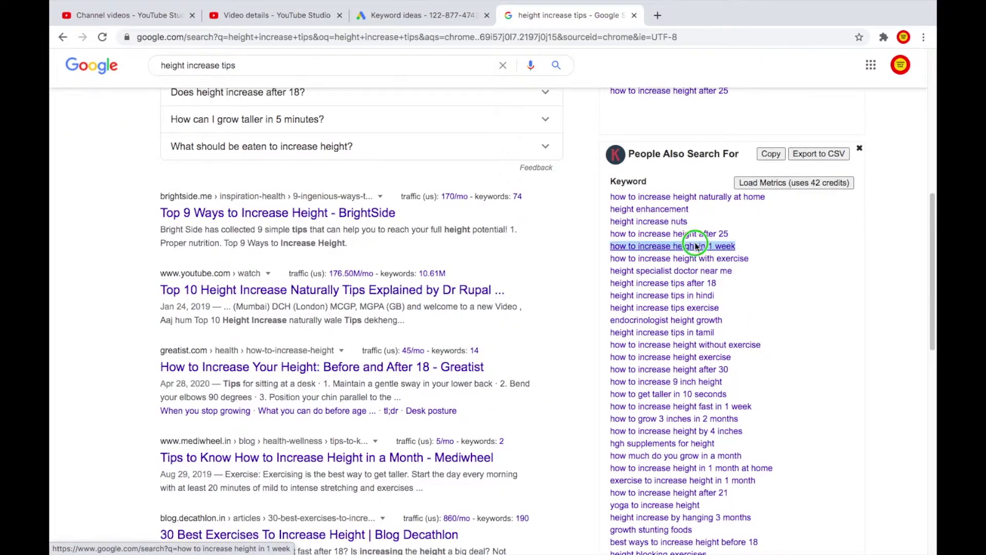
click(563, 331)
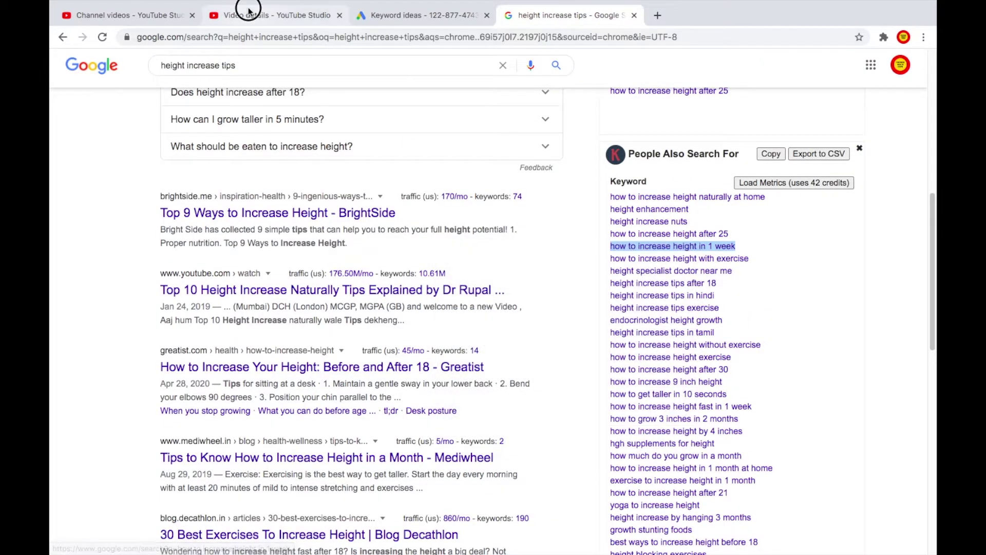
click(248, 9)
right_click(341, 365)
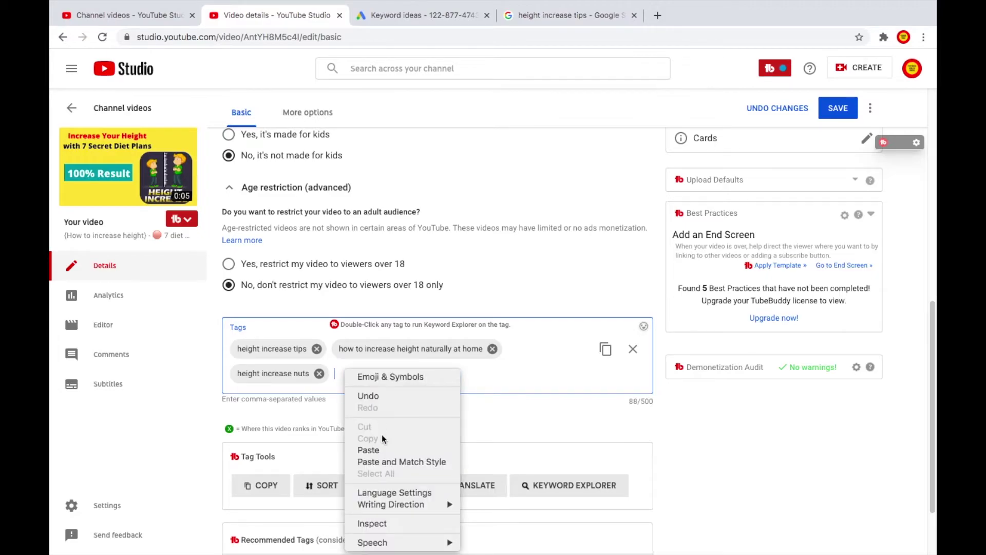
click(384, 448)
- Copy "how to increase height with exercise" from the Google results' keyword list and add it as a video tag in YouTube Studio
click(575, 15)
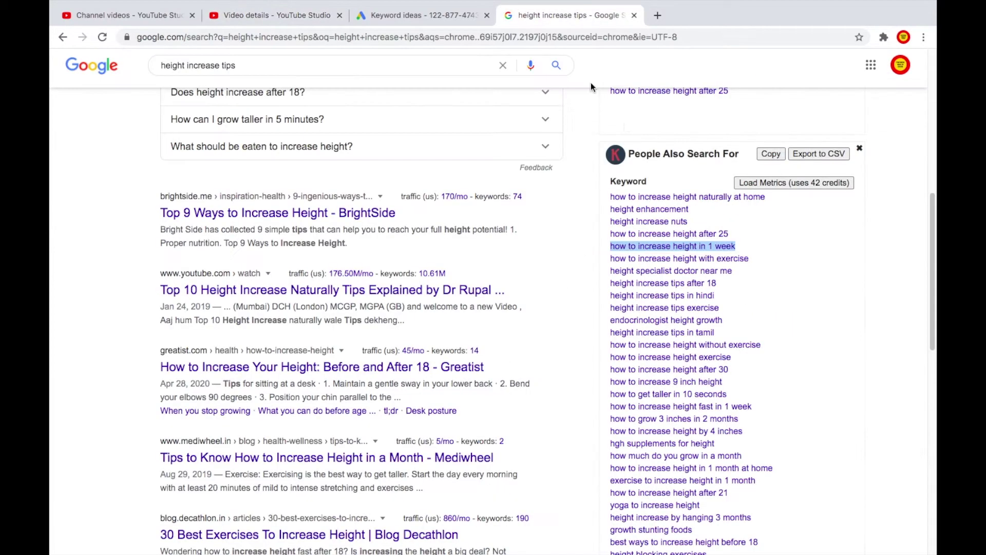
right_click(701, 257)
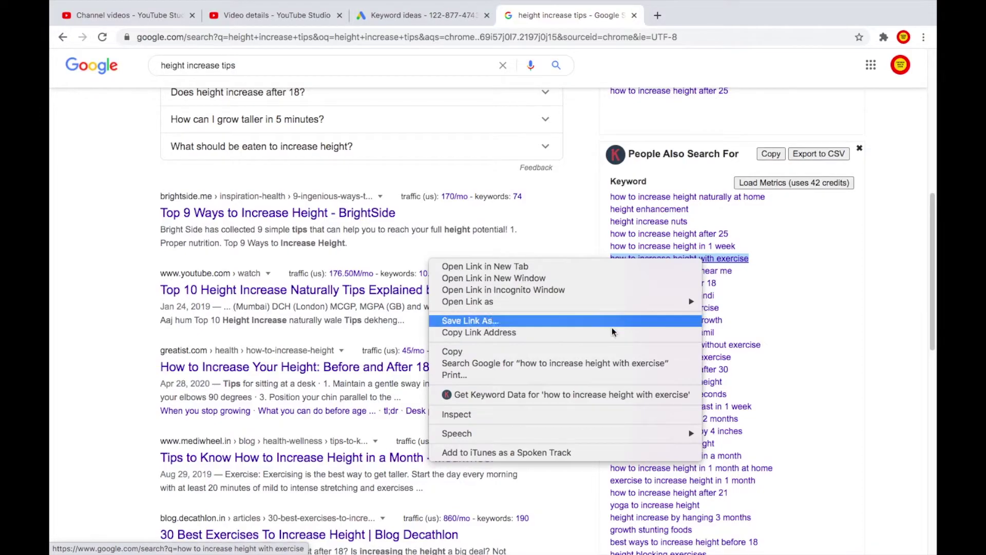
click(608, 354)
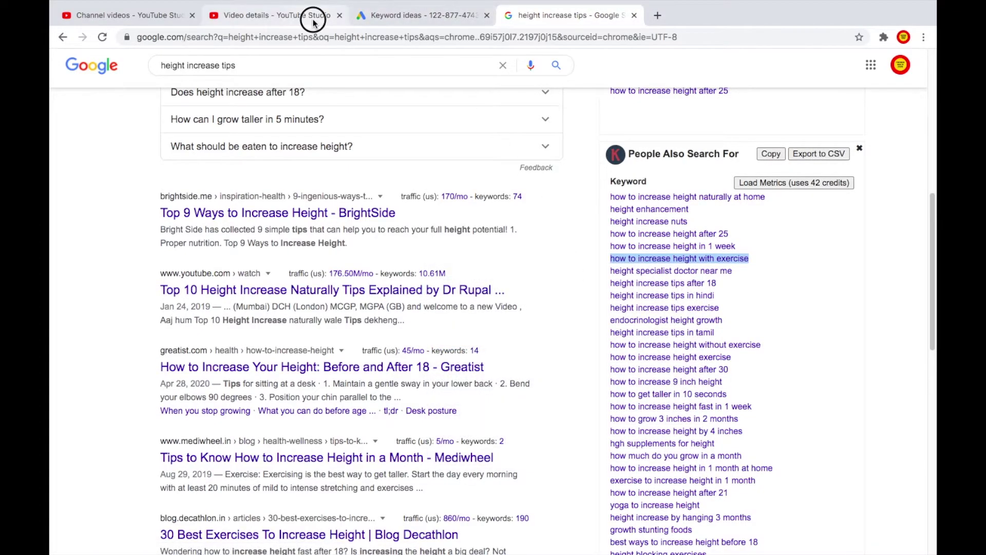
click(308, 15)
right_click(494, 373)
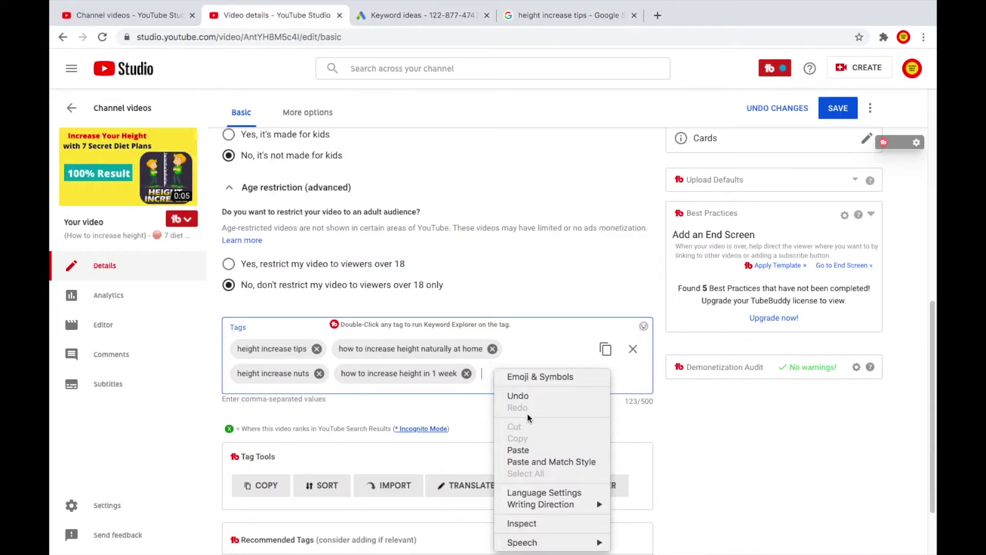
click(537, 448)
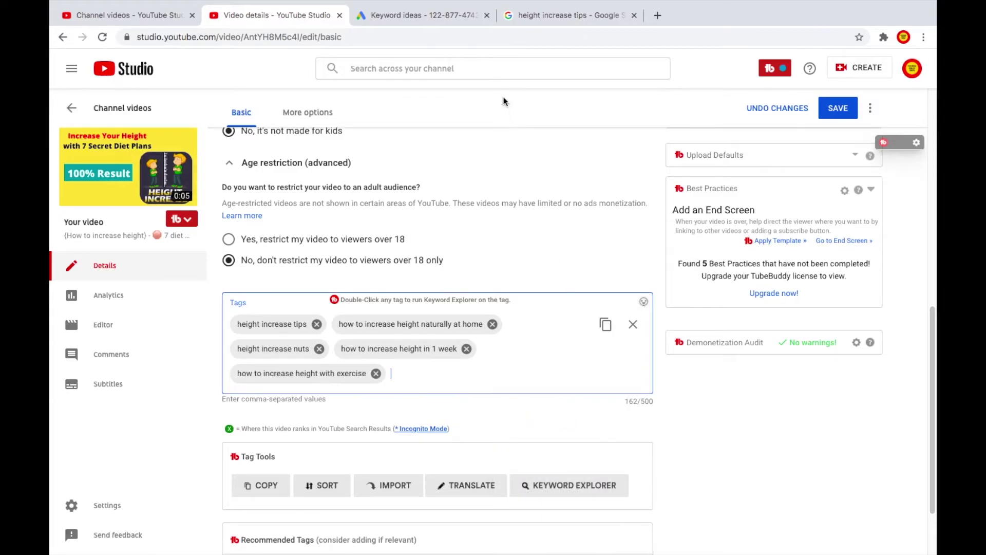
- Copy "height increase tips in hindi" from the Google results' keyword list and add it as a video tag in YouTube Studio
click(534, 20)
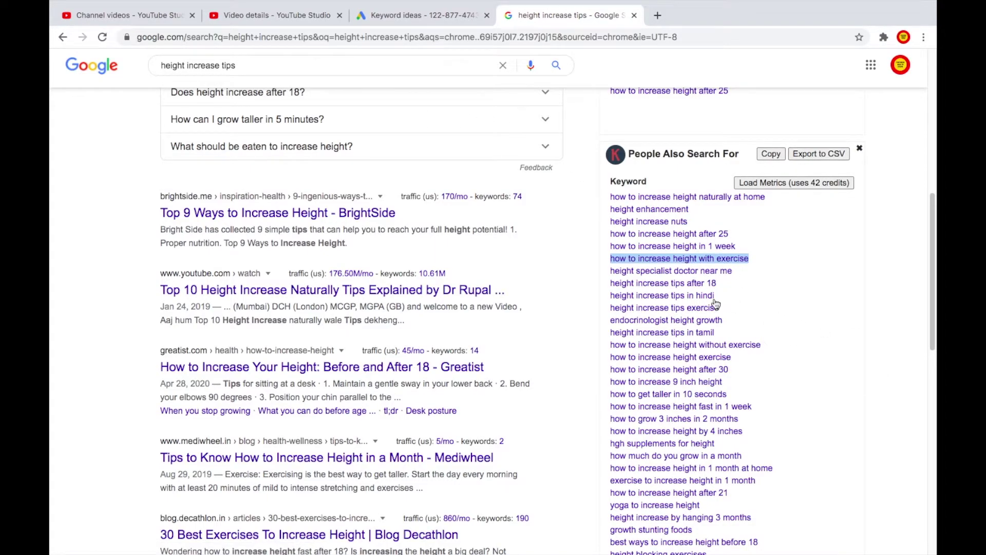
right_click(689, 291)
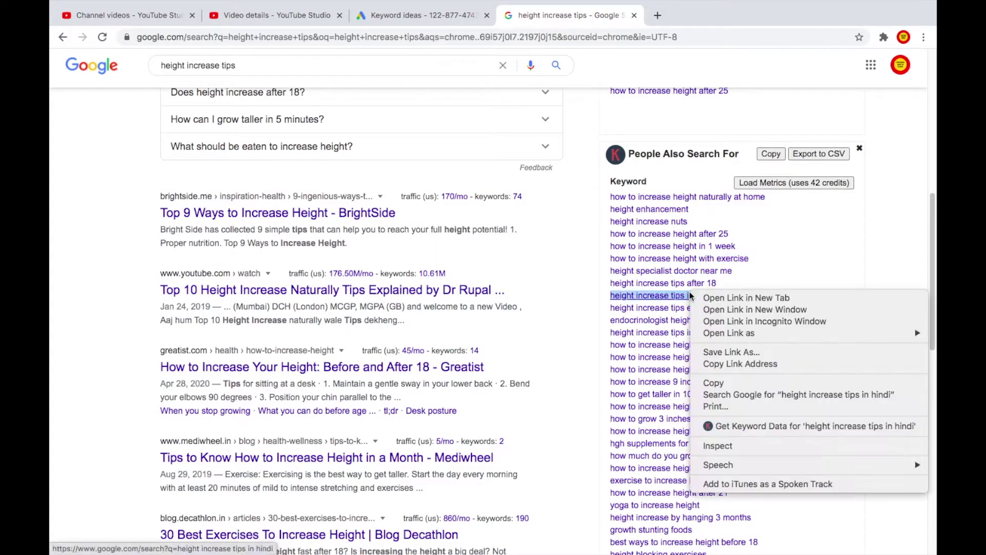
click(734, 383)
click(318, 15)
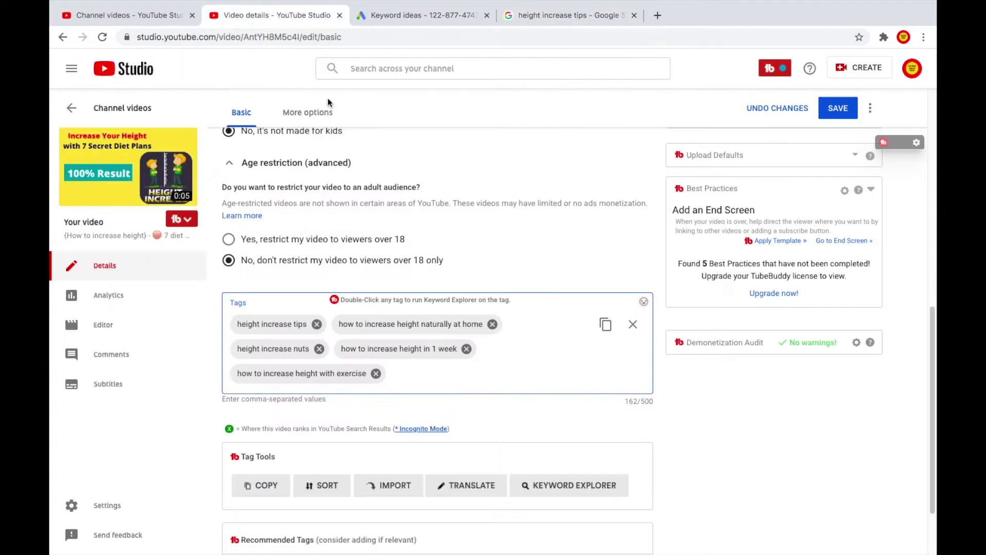
right_click(408, 374)
click(455, 452)
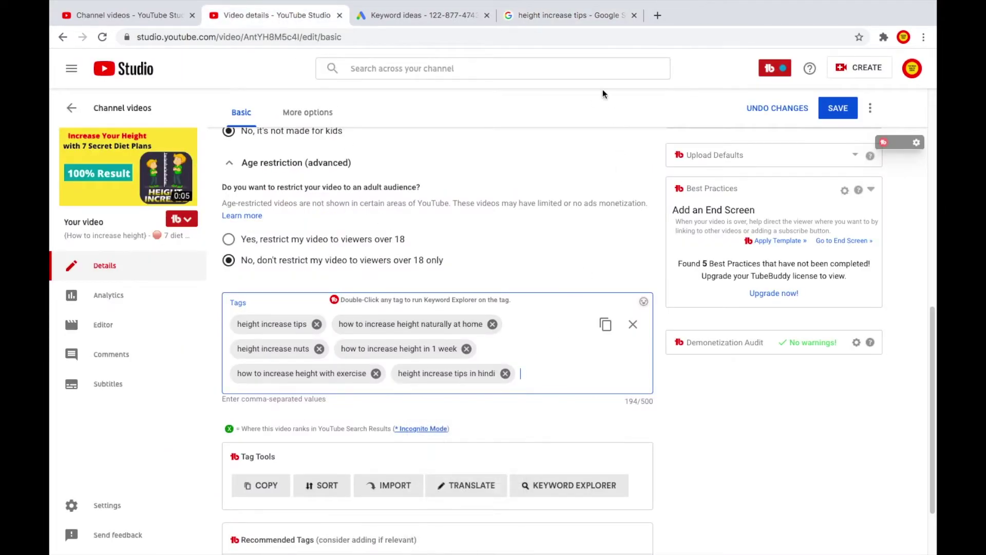
- Copy "height increase tips exercise" from the Google results' keyword list and add it as a video tag in YouTube Studio
click(565, 15)
drag(720, 308, 610, 307)
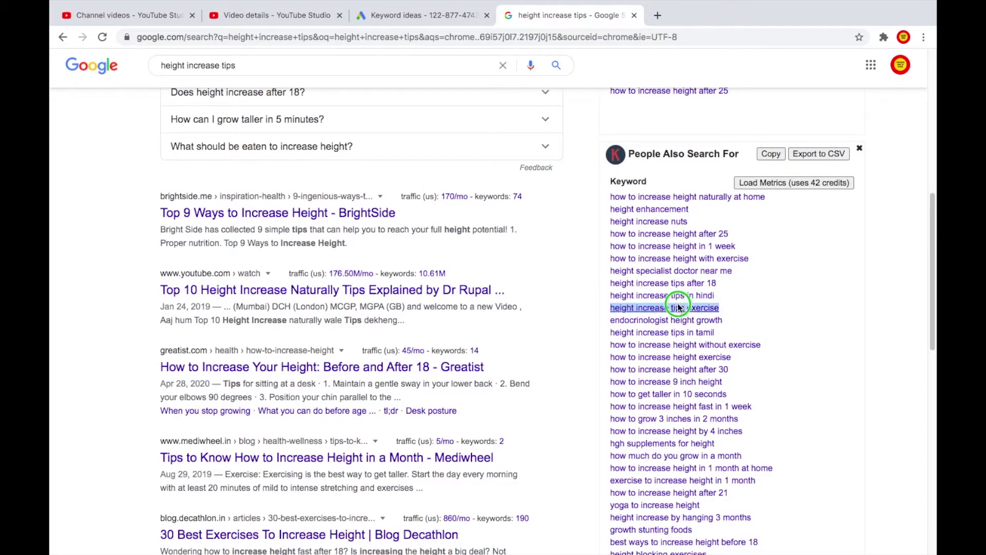
right_click(673, 300)
click(709, 393)
click(303, 16)
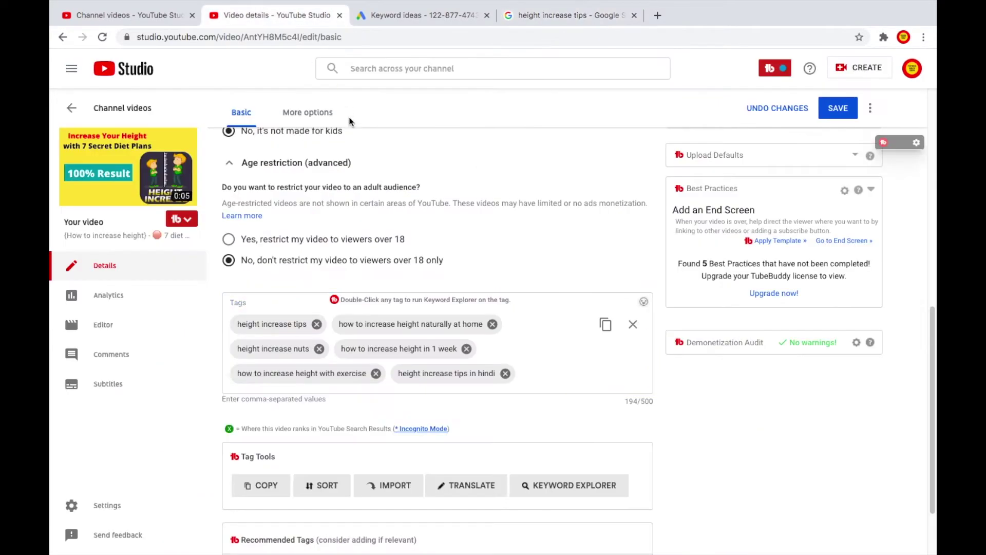
right_click(540, 377)
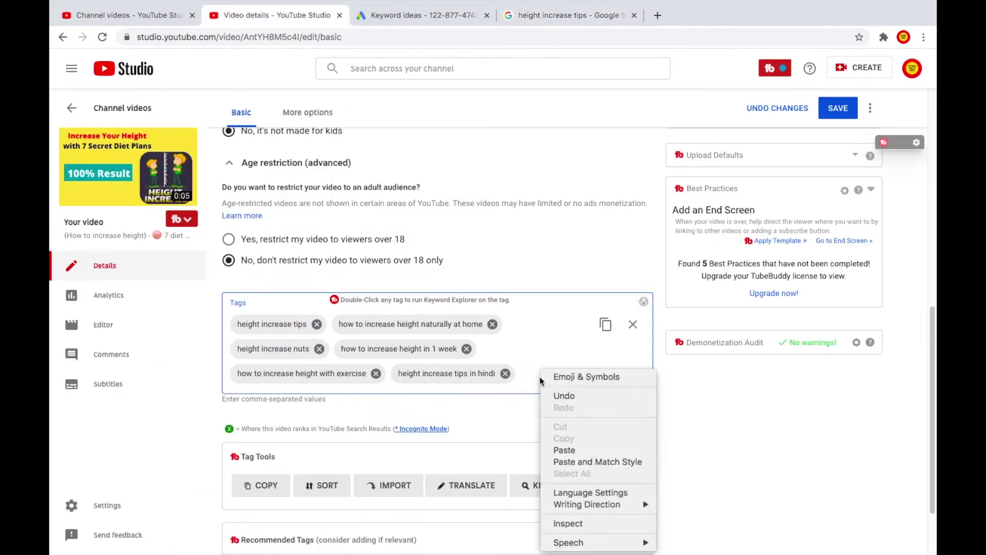
click(589, 448)
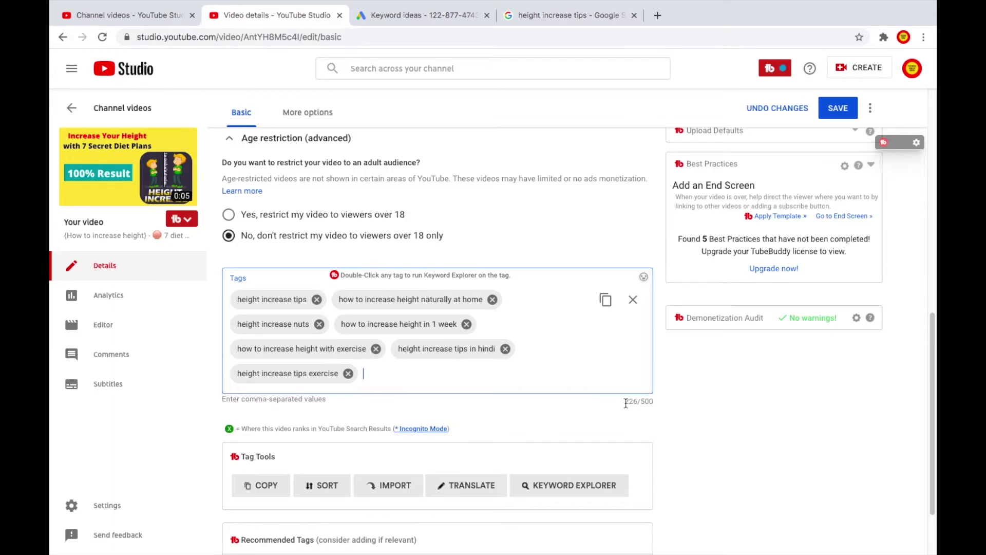
drag(623, 402, 641, 400)
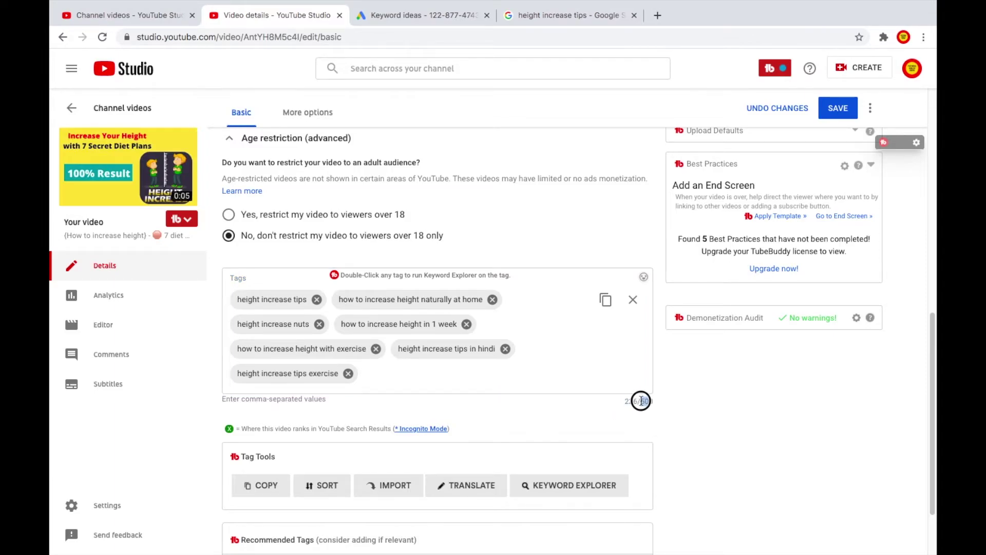
- Copy "endocrinologist height growth" from the Google results' keyword list and add it as a video tag in YouTube Studio
click(518, 16)
right_click(683, 319)
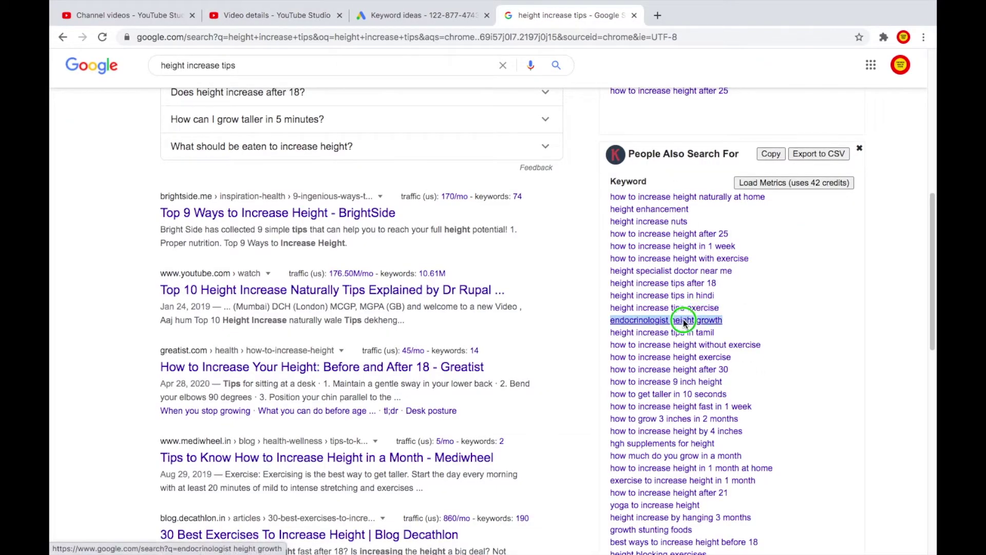
click(712, 409)
click(309, 17)
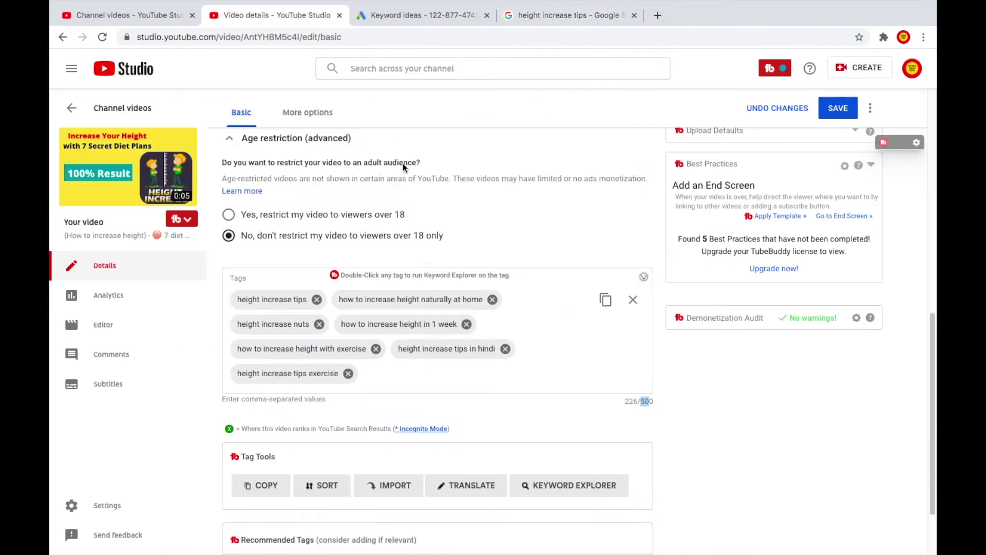
right_click(397, 375)
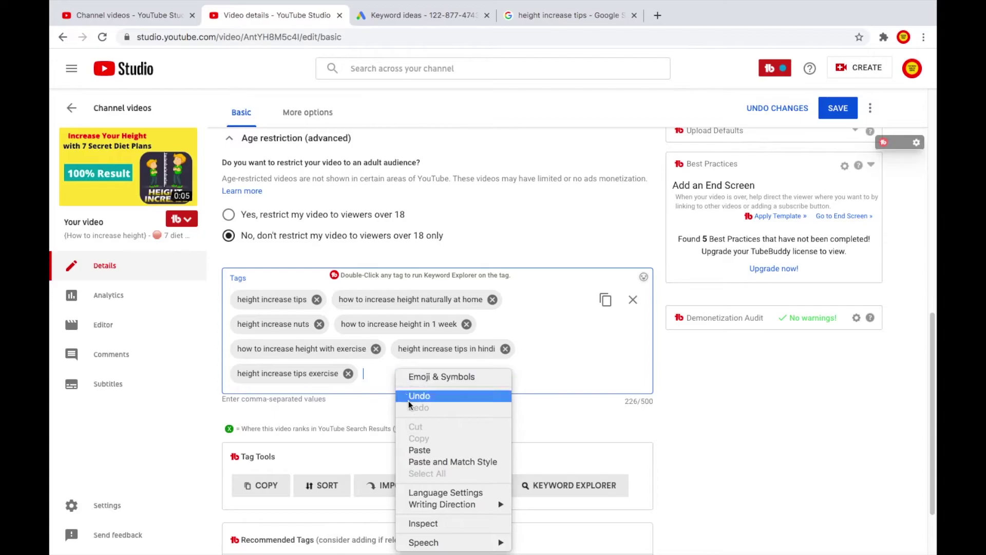
click(431, 448)
- Add "how to increase height without exercise", "how to increase height exercise", "height enhancement" and "how to increase height after 25" as video tags
click(565, 15)
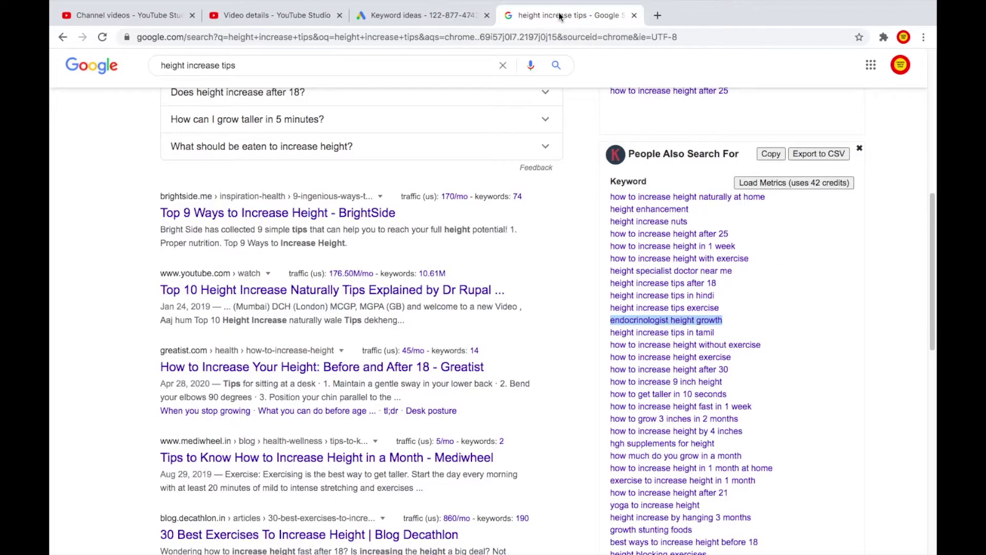
scroll(667, 231, down, 1)
click(279, 17)
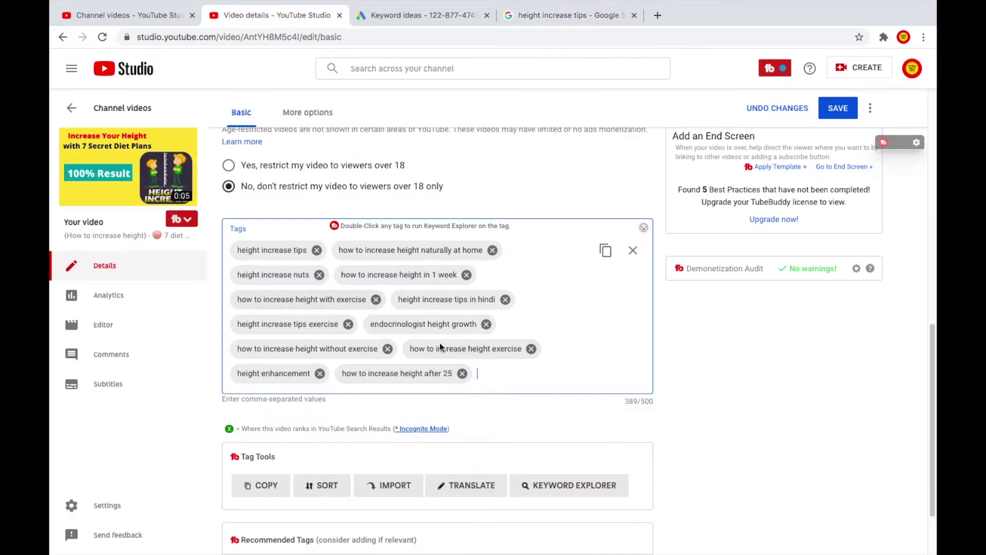
- Copy "height increase exercises" from the related searches below the Google results and add it as a video tag in YouTube Studio
click(565, 15)
scroll(606, 366, down, 5)
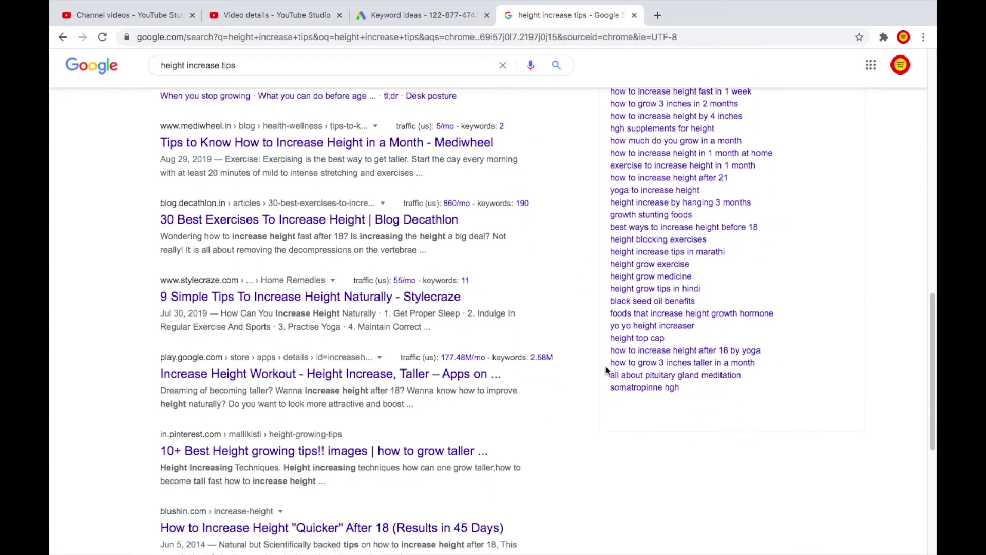
scroll(605, 366, down, 6)
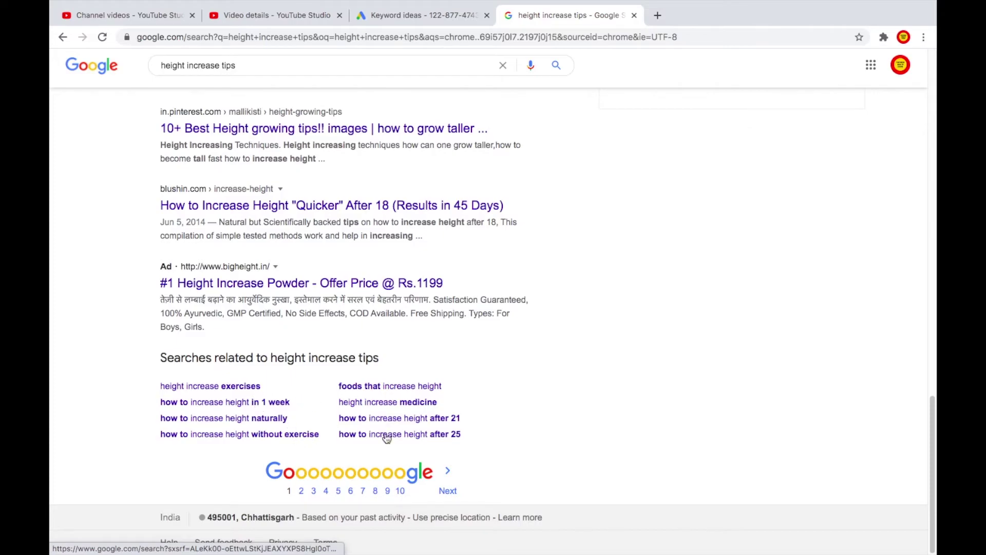
right_click(234, 386)
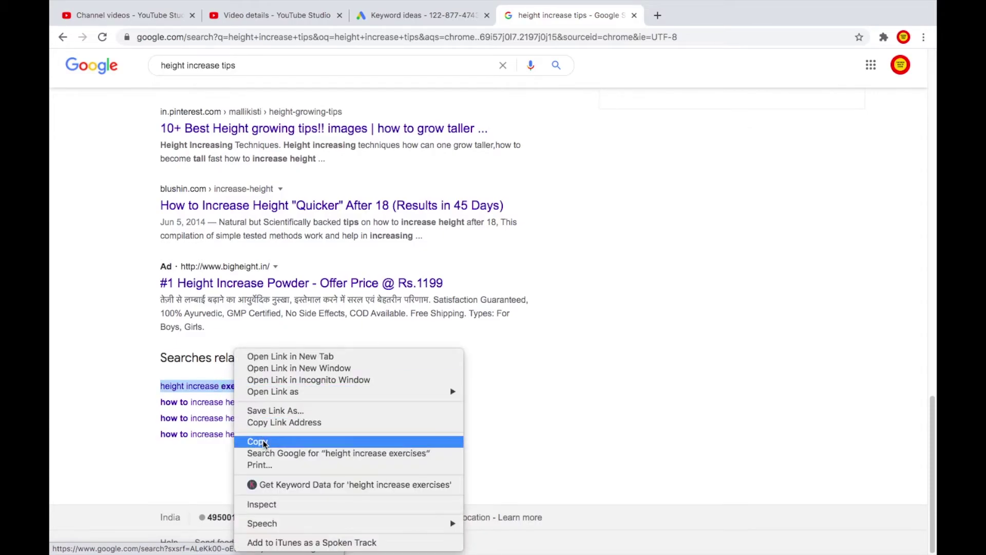
click(260, 442)
click(274, 15)
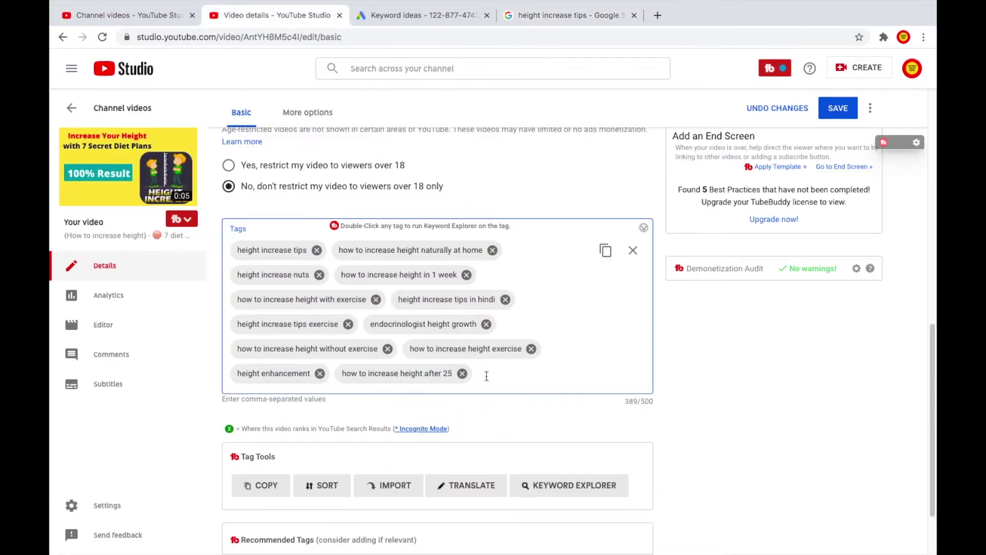
right_click(486, 375)
click(529, 445)
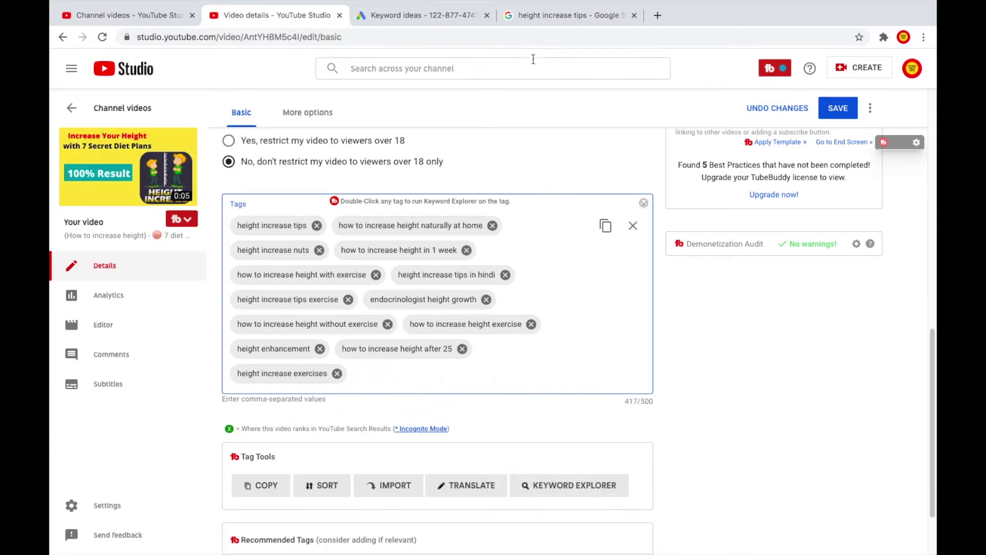
- Copy "foods that increase height" from Google's related searches and add it as a video tag in YouTube Studio
click(548, 19)
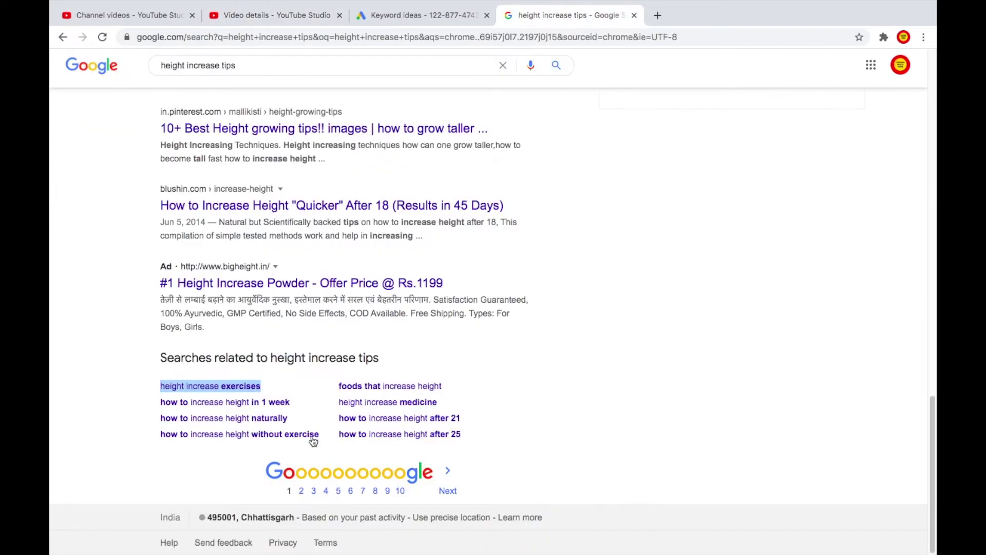
right_click(367, 389)
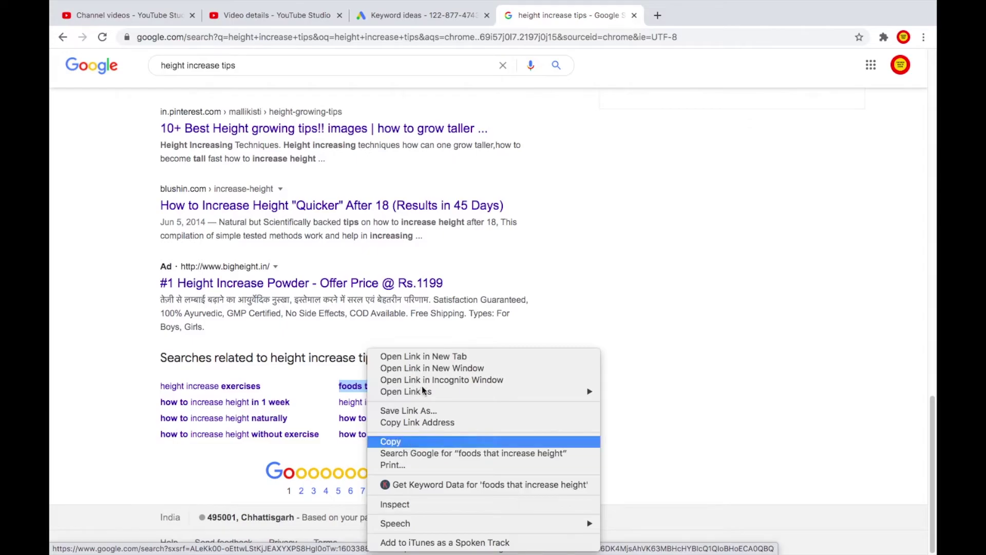
click(297, 14)
right_click(367, 376)
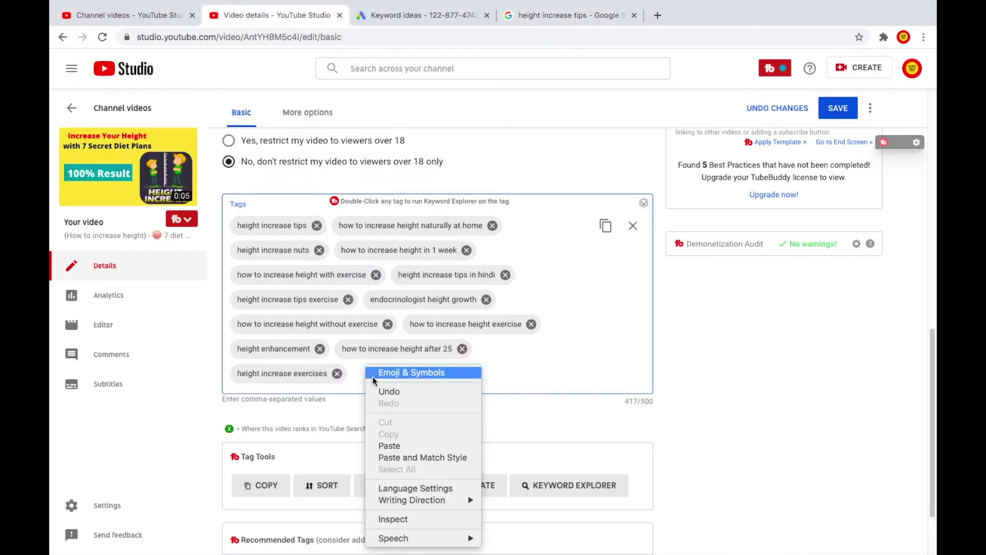
click(401, 444)
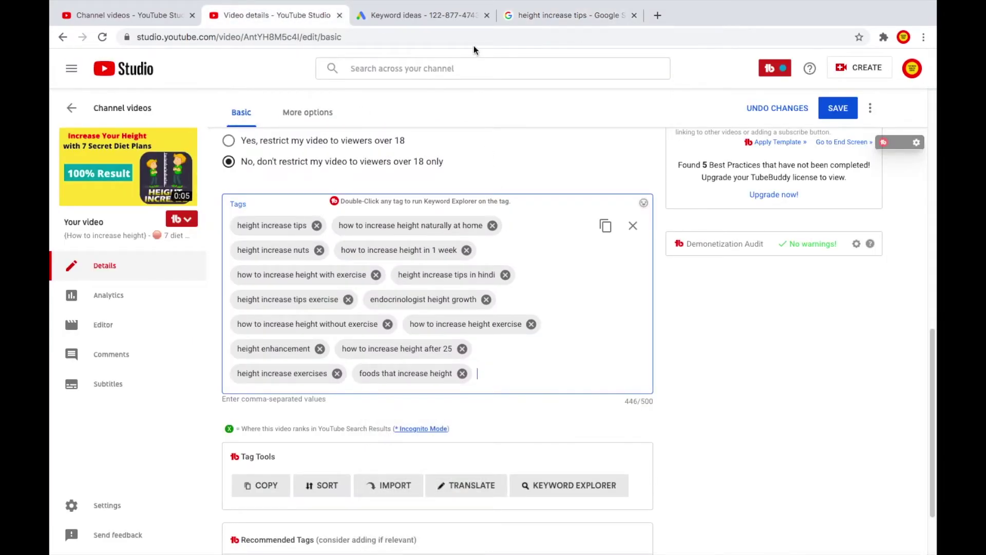
- Copy "how to increase height naturally" from Google's related searches and add it as a video tag in YouTube Studio
click(548, 17)
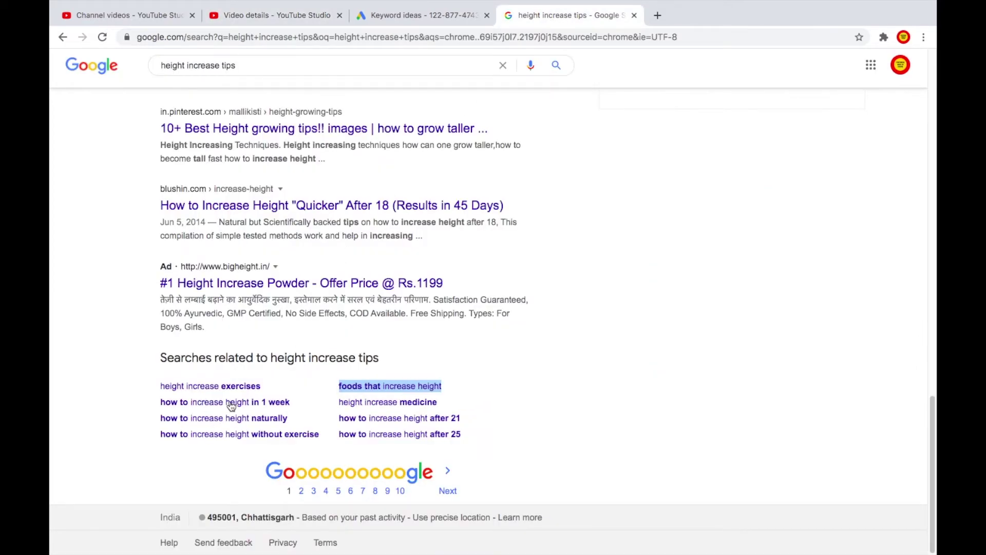
right_click(231, 418)
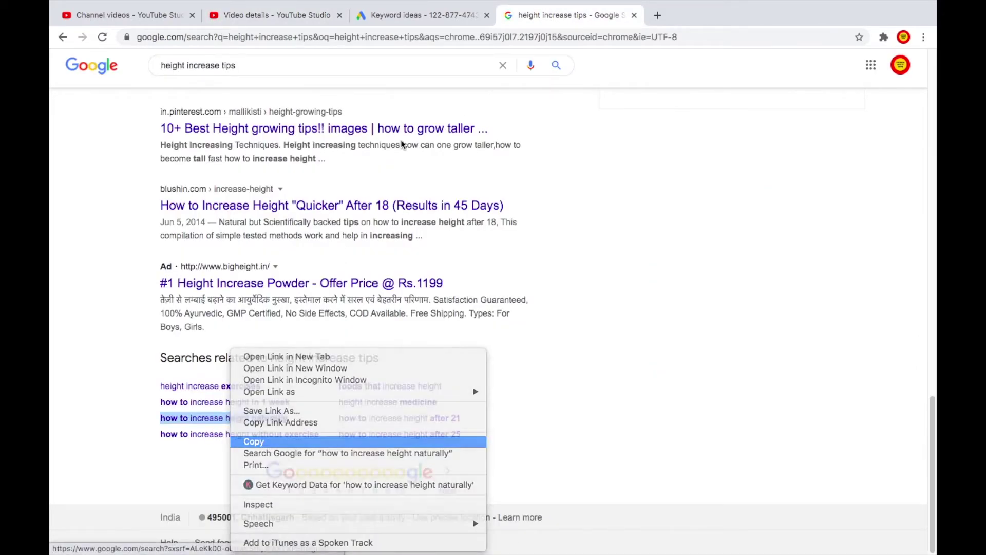
click(267, 442)
click(278, 16)
right_click(510, 370)
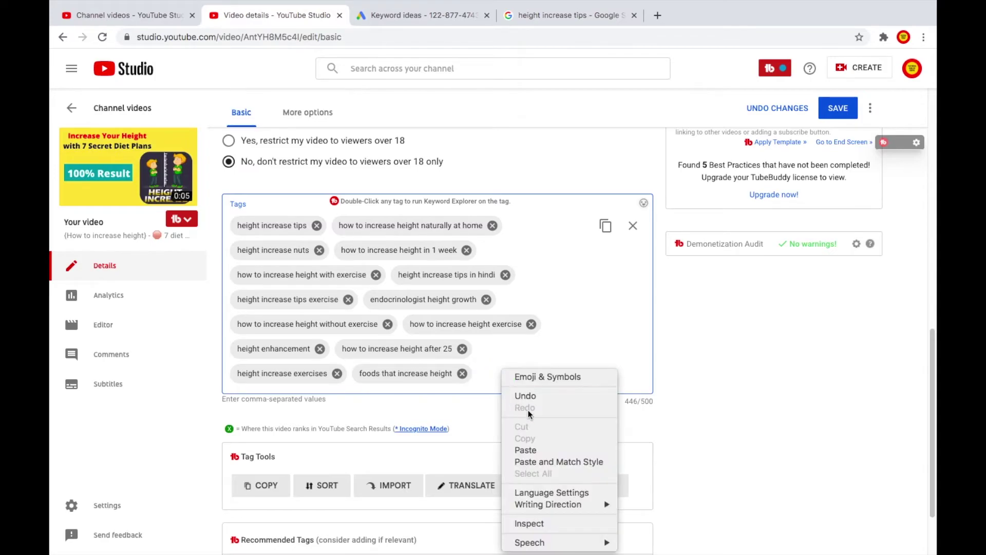
click(538, 451)
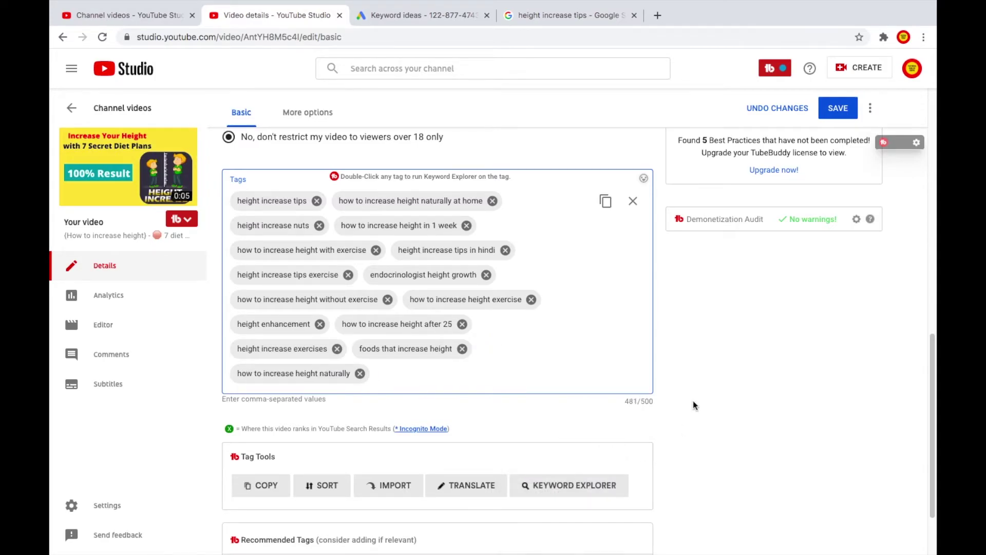
- Review the video's details and tags in YouTube Studio, and the keyword lists and related searches in the Google results
scroll(452, 329, up, 2)
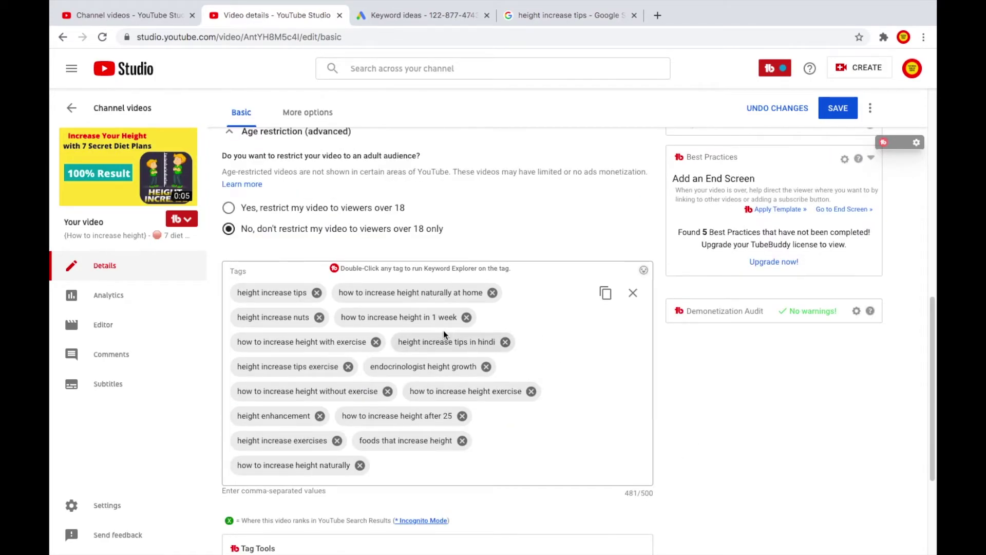
scroll(444, 335, up, 10)
scroll(436, 370, down, 5)
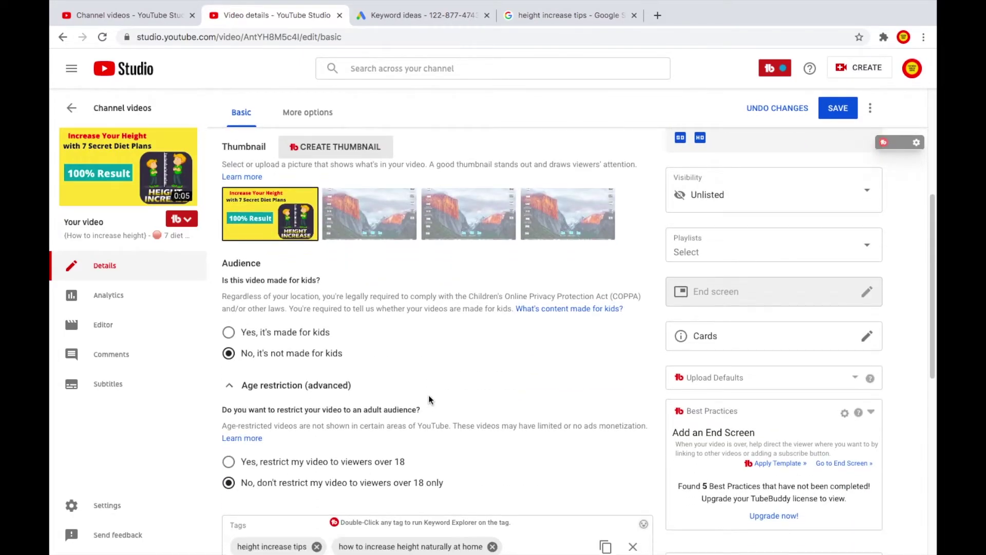
scroll(429, 399, down, 5)
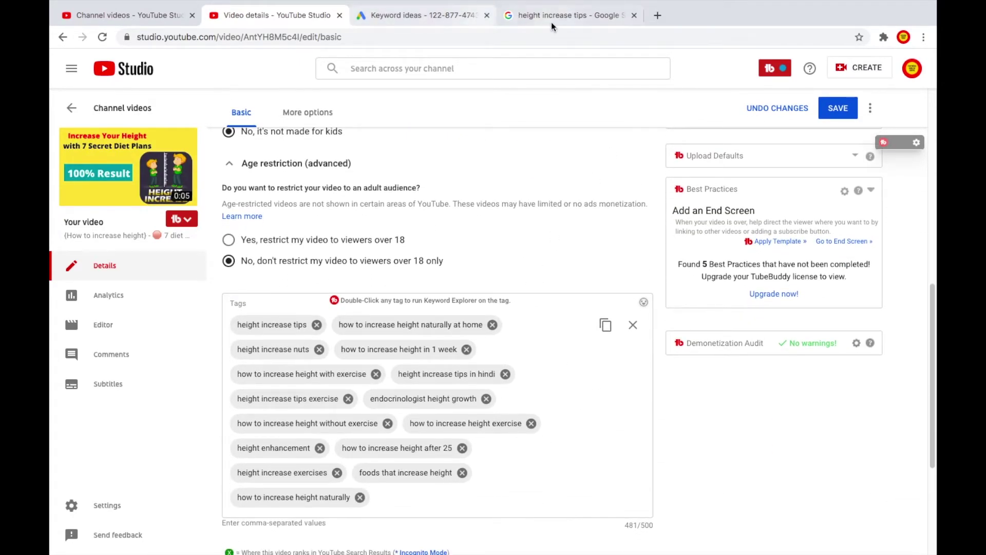
click(550, 22)
scroll(565, 257, up, 15)
scroll(566, 311, down, 3)
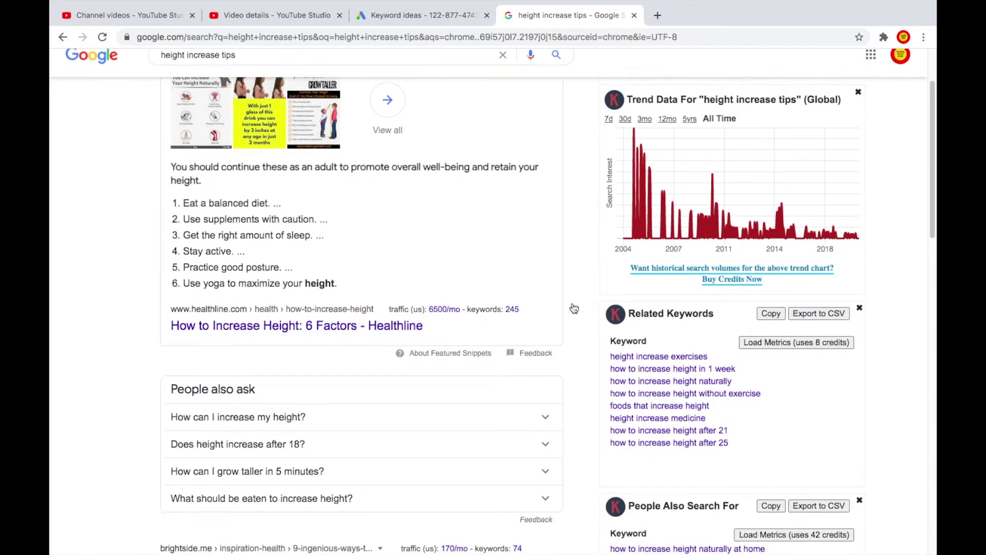
scroll(566, 312, down, 5)
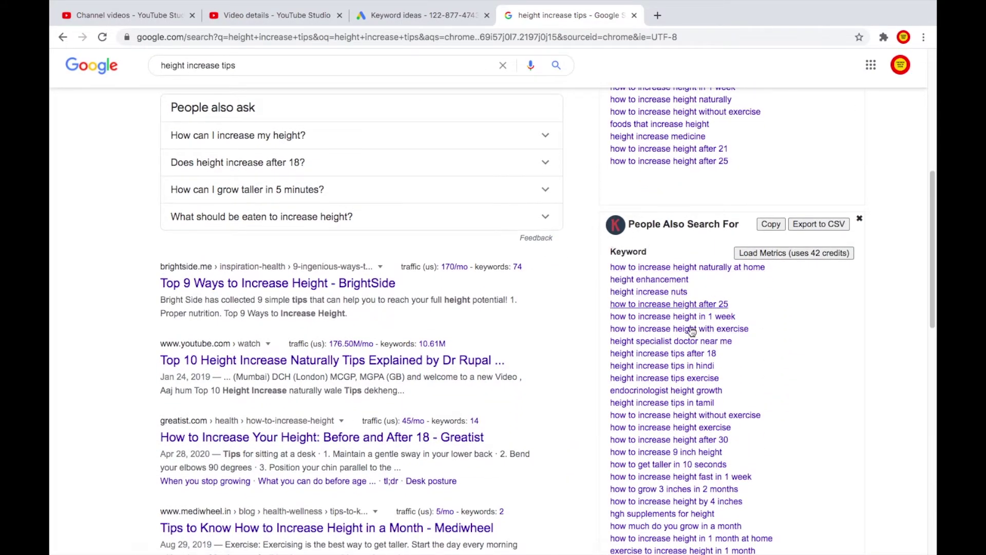
scroll(694, 331, down, 2)
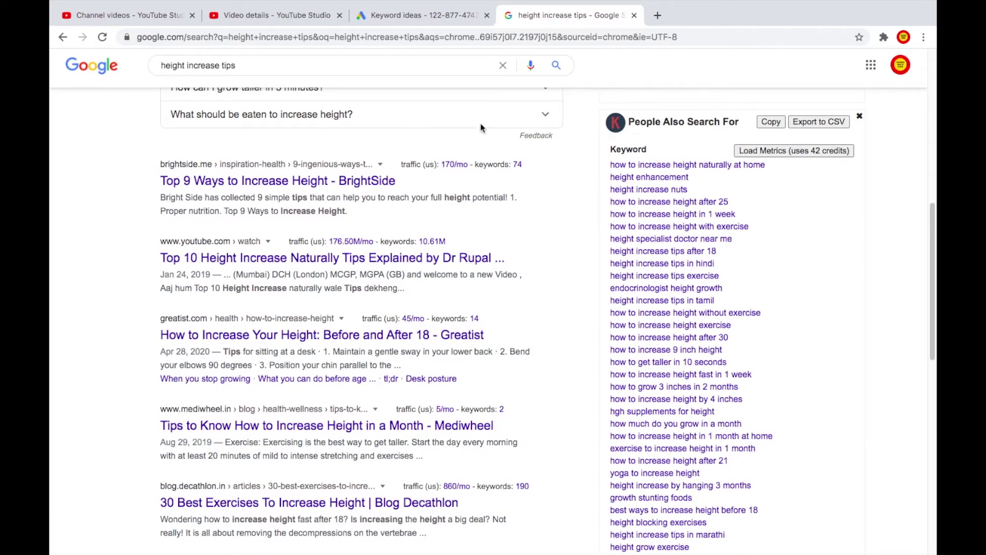
click(242, 14)
click(508, 17)
scroll(308, 308, down, 10)
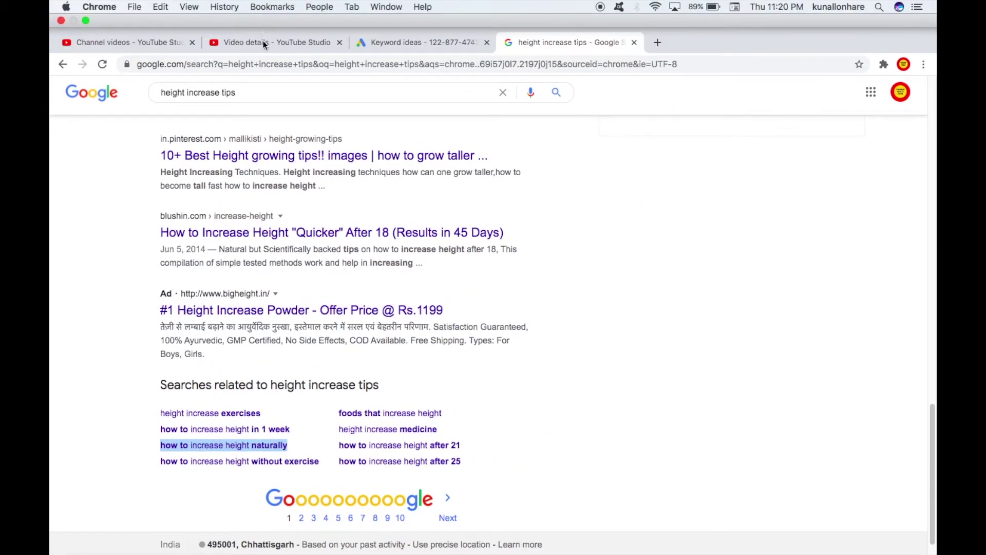
- Return to the video's details in YouTube Studio and add a "|" separator after "Height increase tips" in the title
click(262, 41)
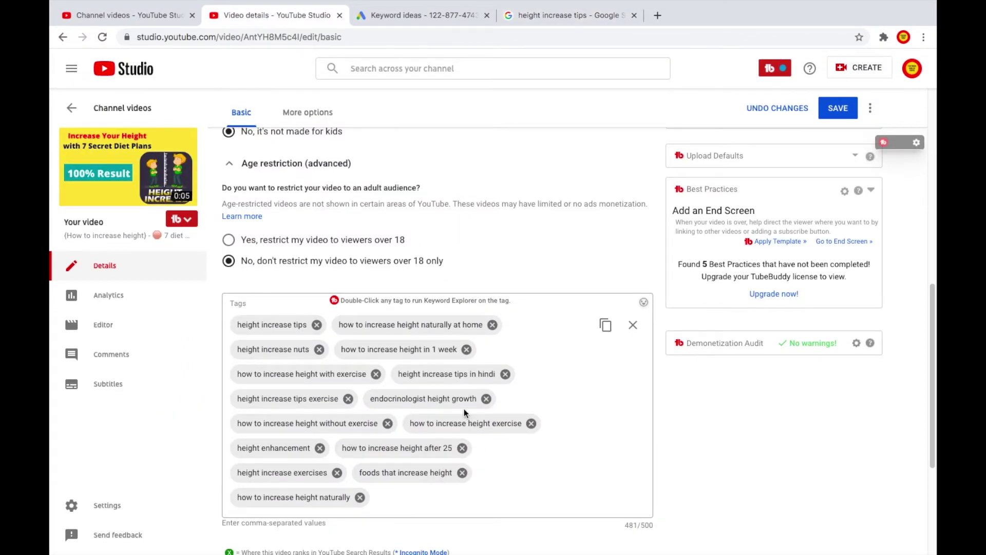
scroll(464, 409, up, 15)
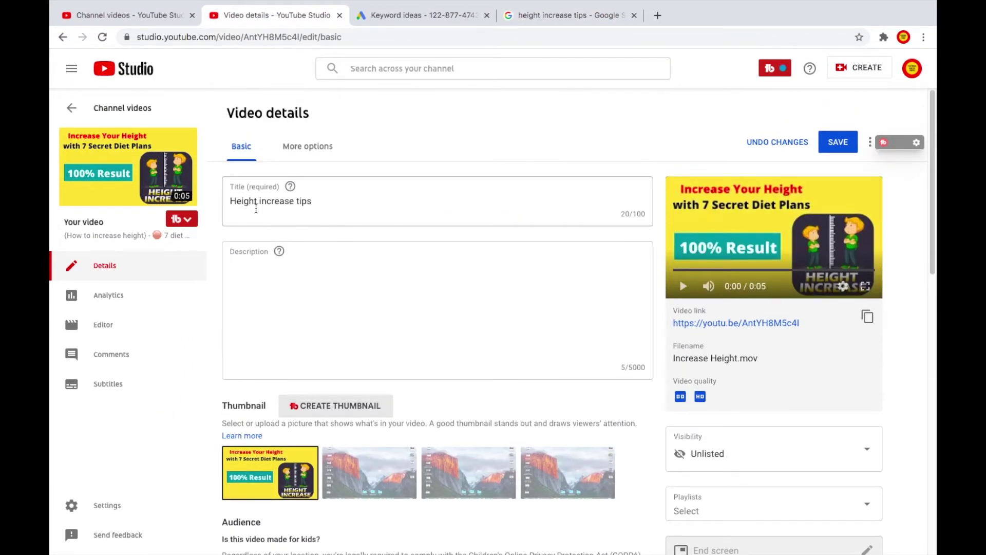
click(332, 206)
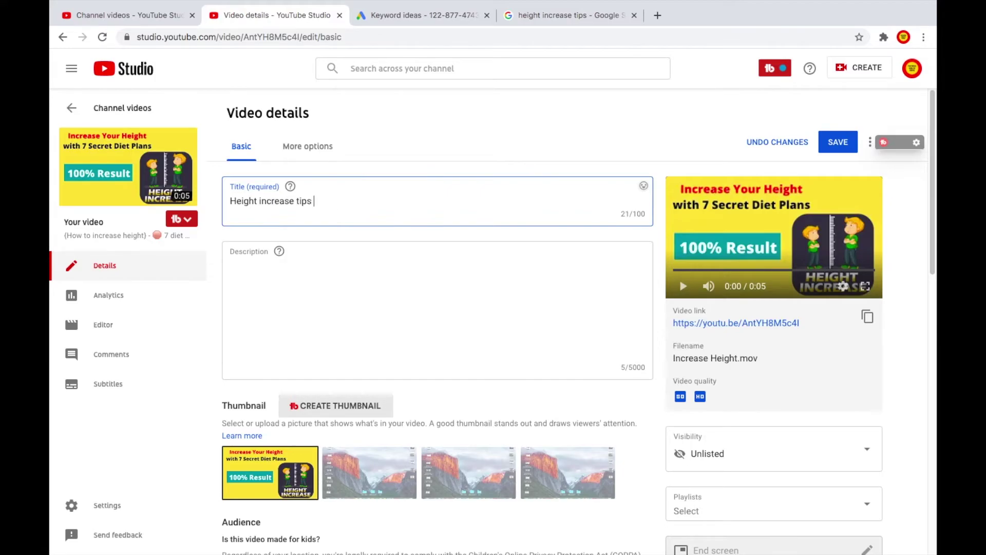
scroll(427, 408, down, 15)
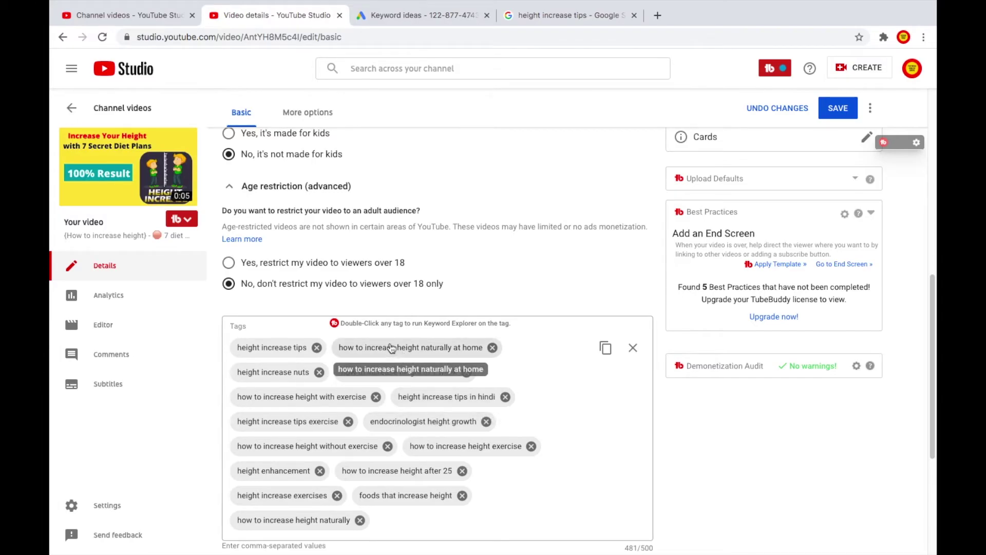
text(|)
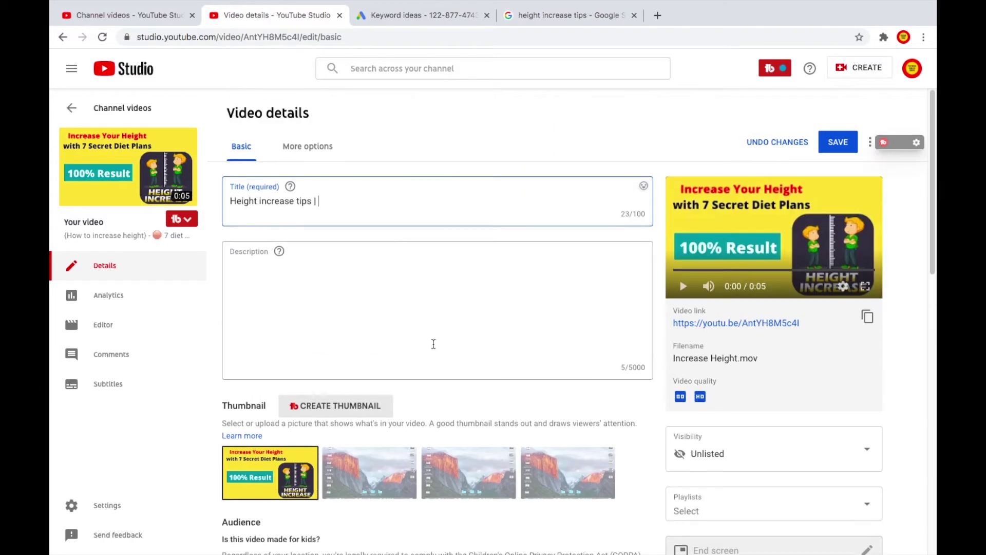
- Copy the text of the "foods that increase height" tag and paste it after the separator in the video title
scroll(380, 280, down, 10)
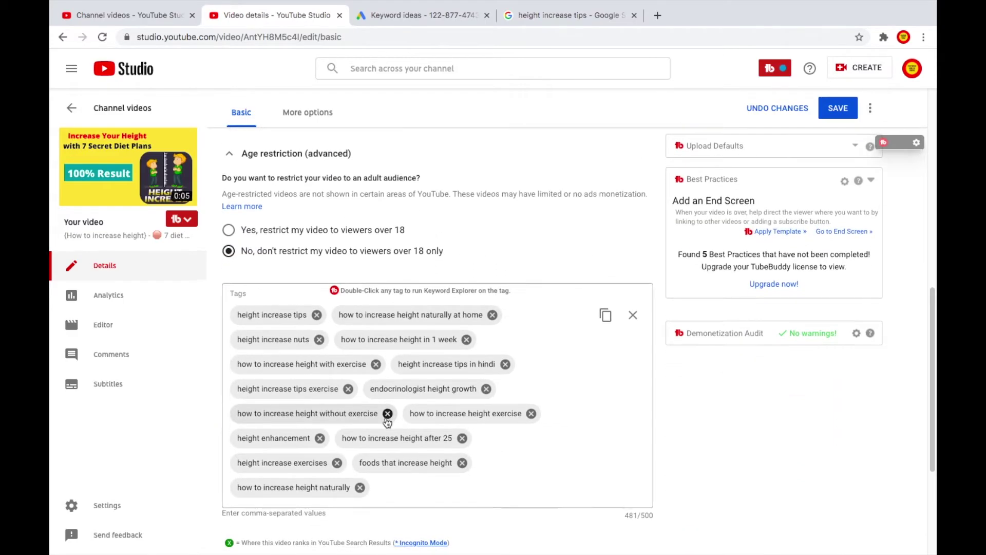
right_click(400, 466)
key(Escape)
double_click(384, 464)
key(End)
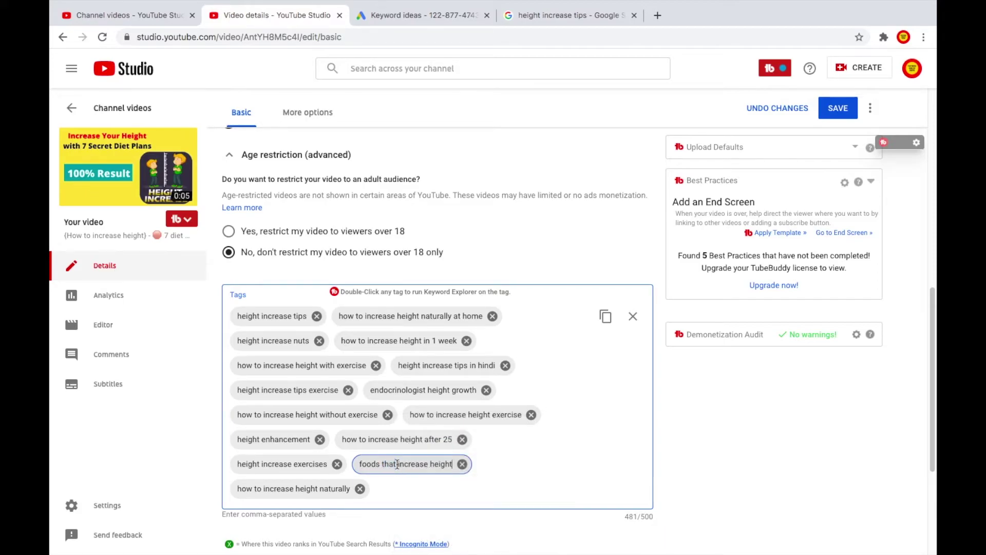
triple_click(397, 464)
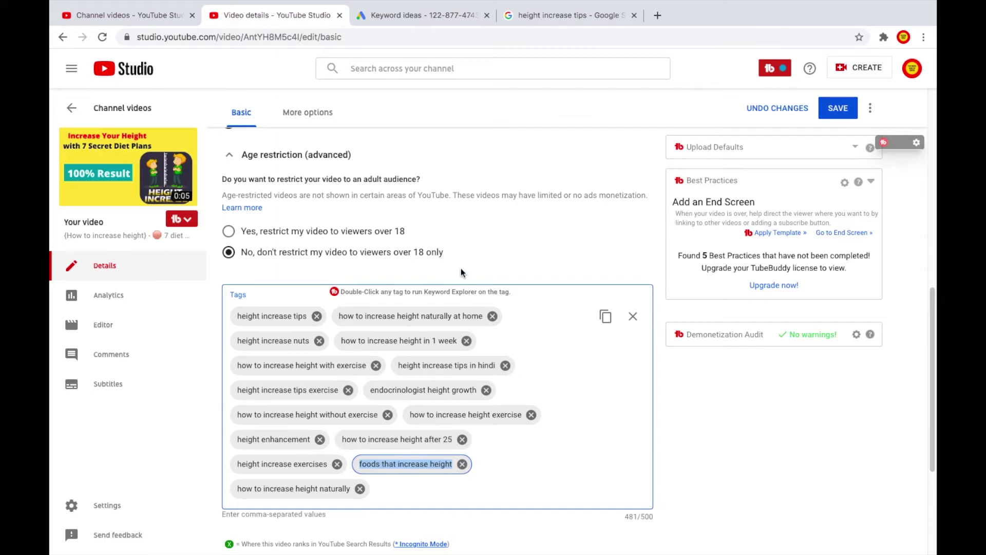
scroll(458, 272, up, 10)
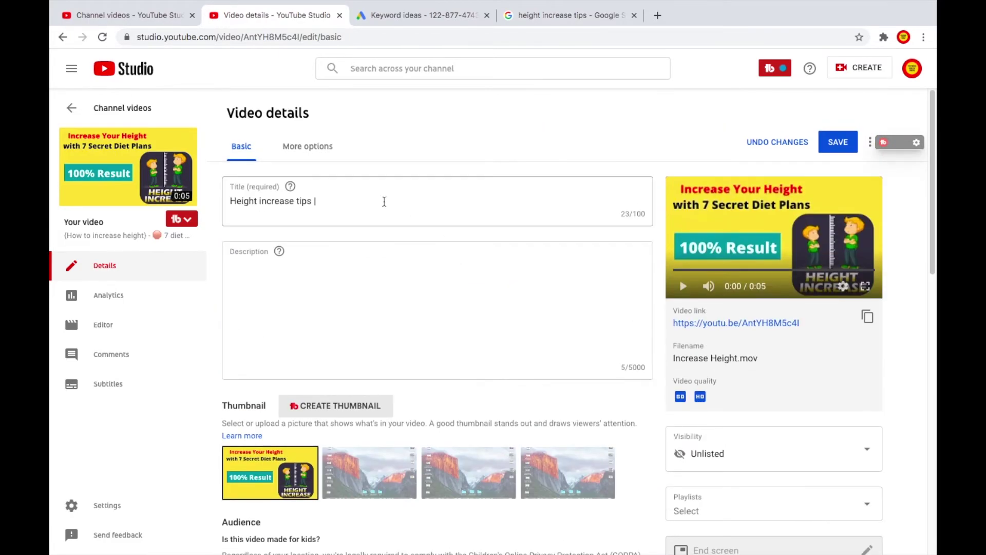
click(339, 203)
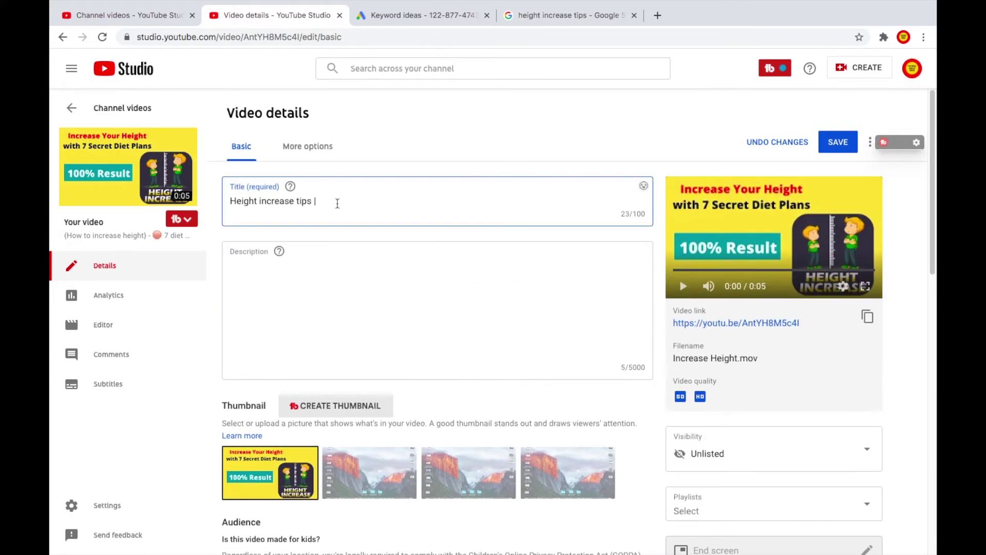
key(ctrl+v)
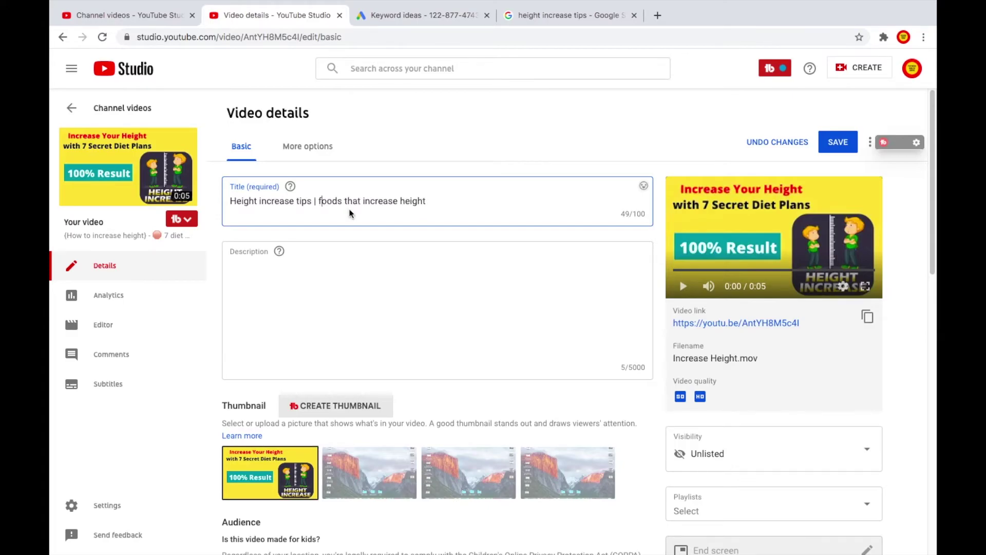
- Capitalize each word of the added title phrase so it reads "Foods That Increase Height"
text(FTI)
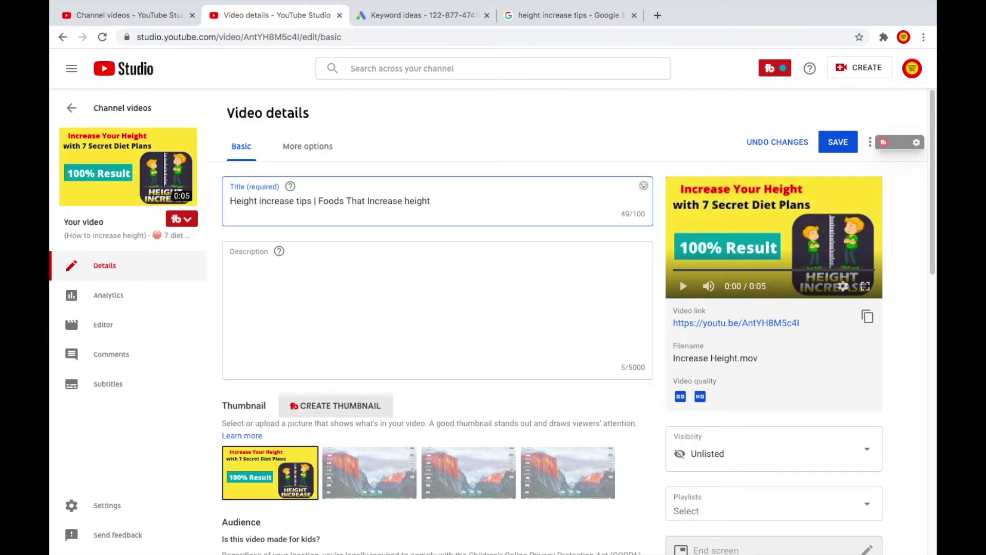
scroll(484, 311, down, 10)
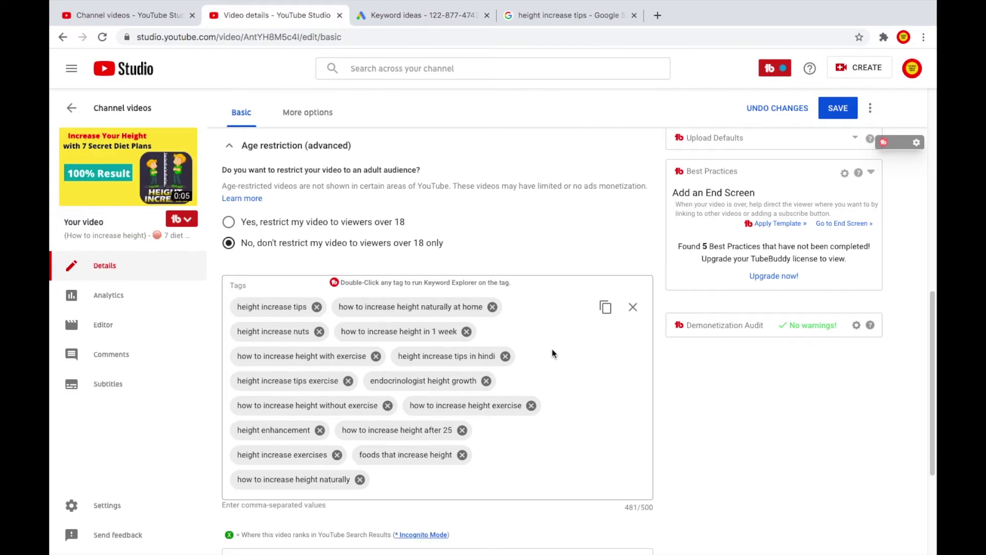
scroll(444, 325, up, 10)
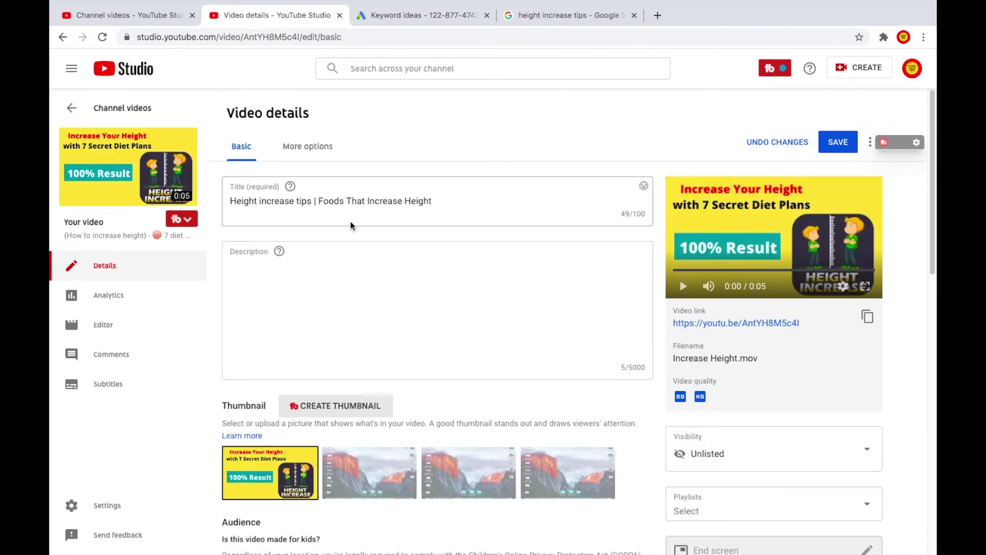